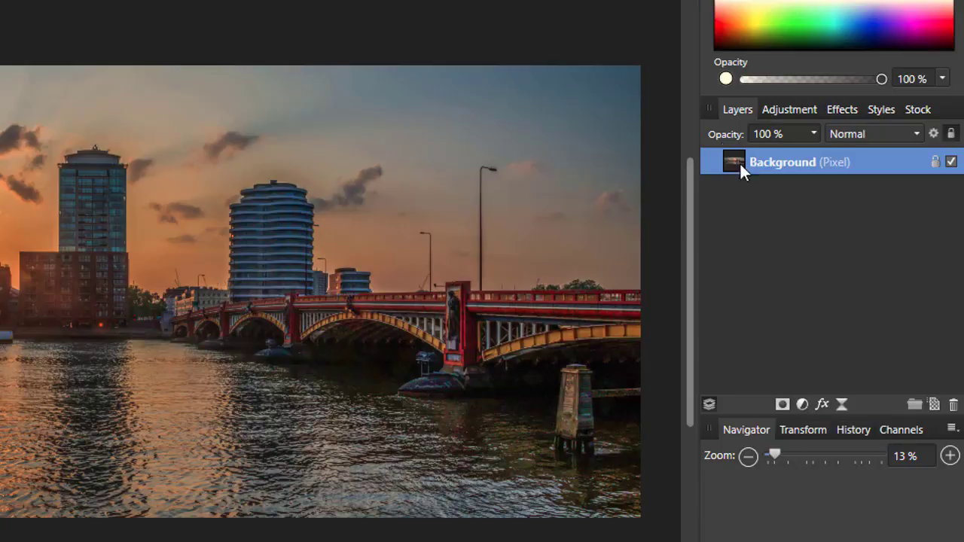
Look through the available adjustment types and return to the layer list.
click(790, 108)
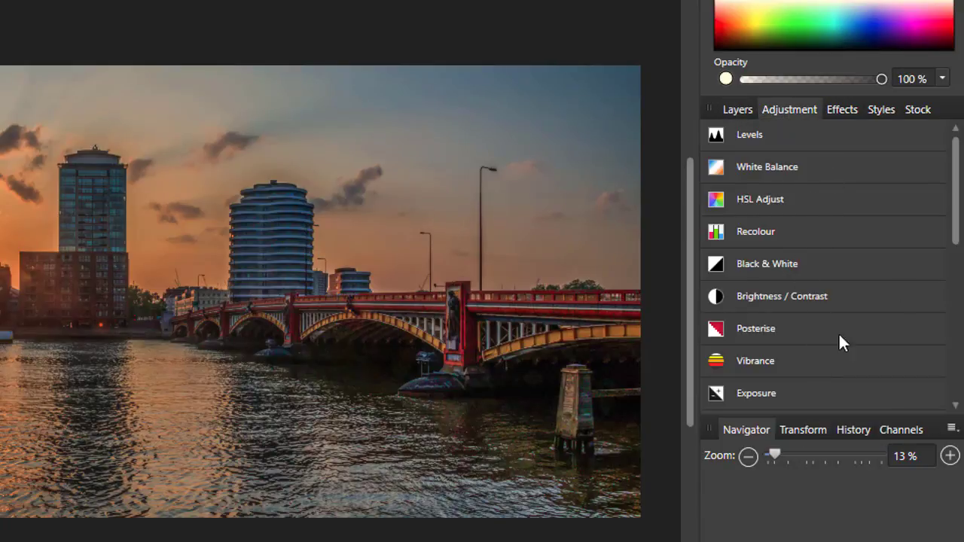
drag(954, 161, 939, 140)
click(736, 110)
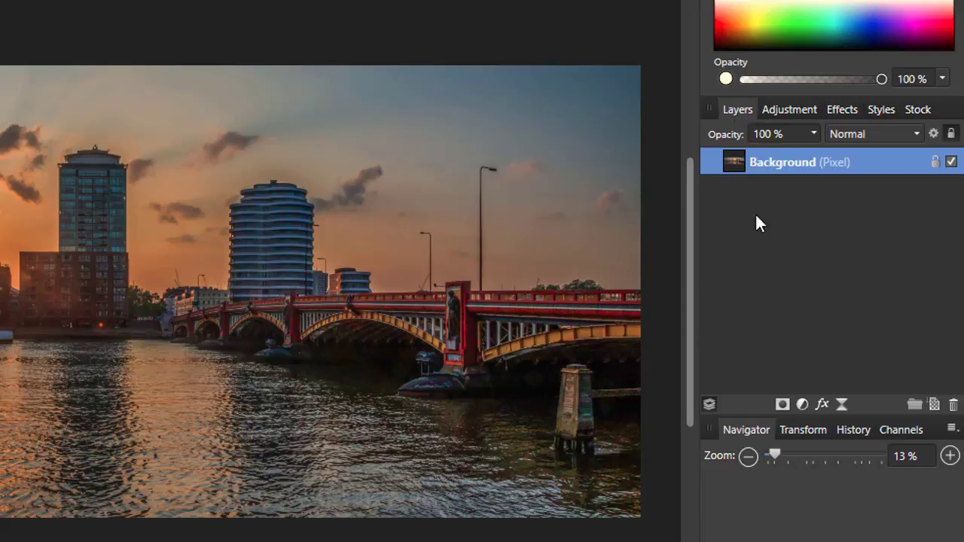
click(802, 404)
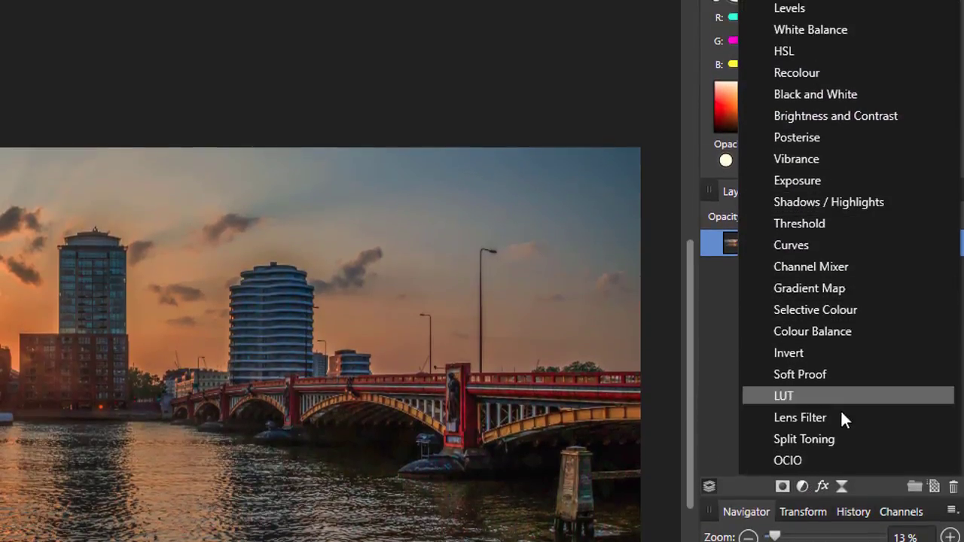
click(740, 488)
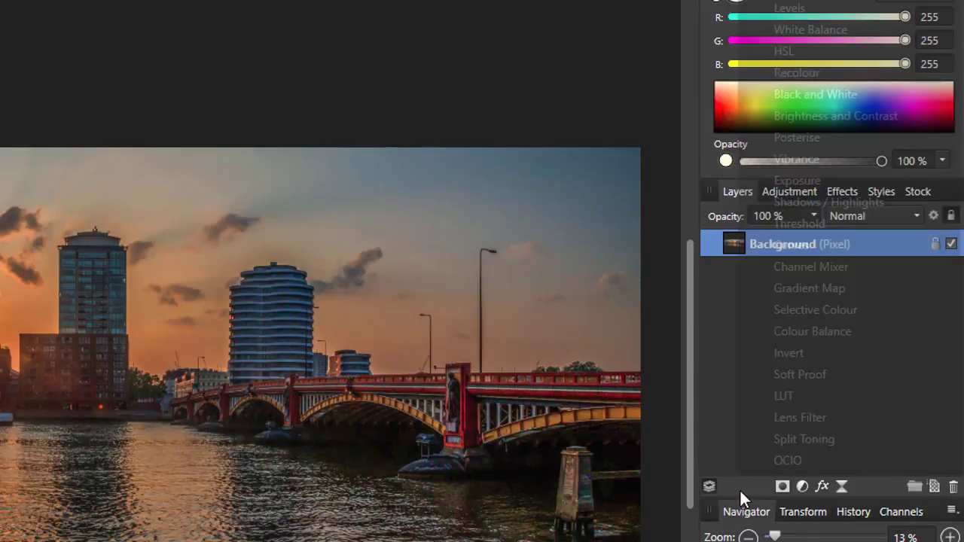
click(789, 189)
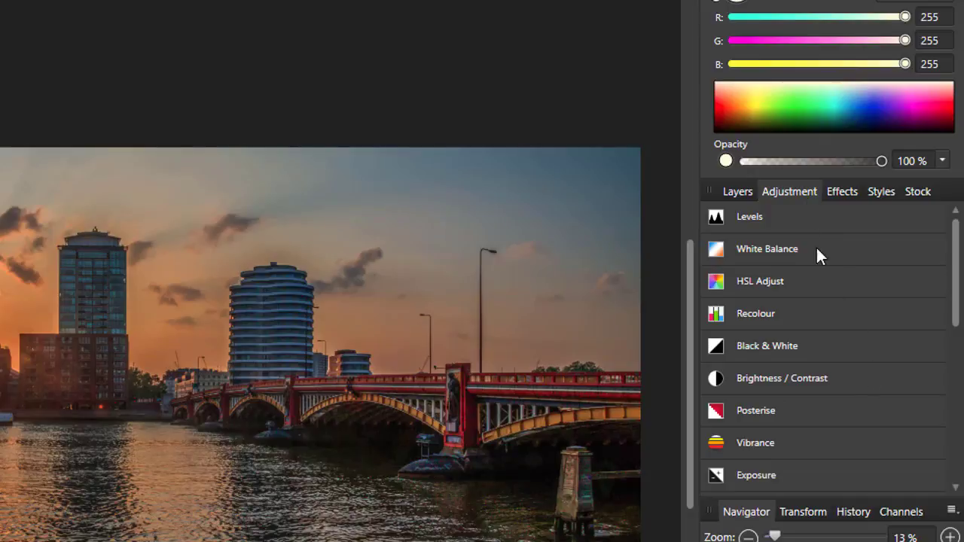
click(729, 193)
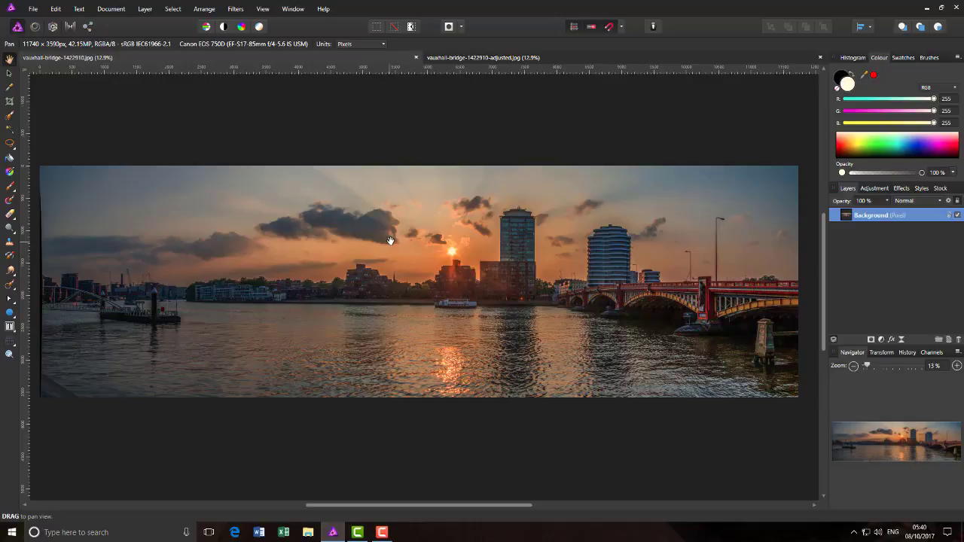
Compare the original vauxhall-bridge-1422910.jpg with the vauxhall-bridge-1422910-adjusted.jpg version, ending on the original.
click(635, 57)
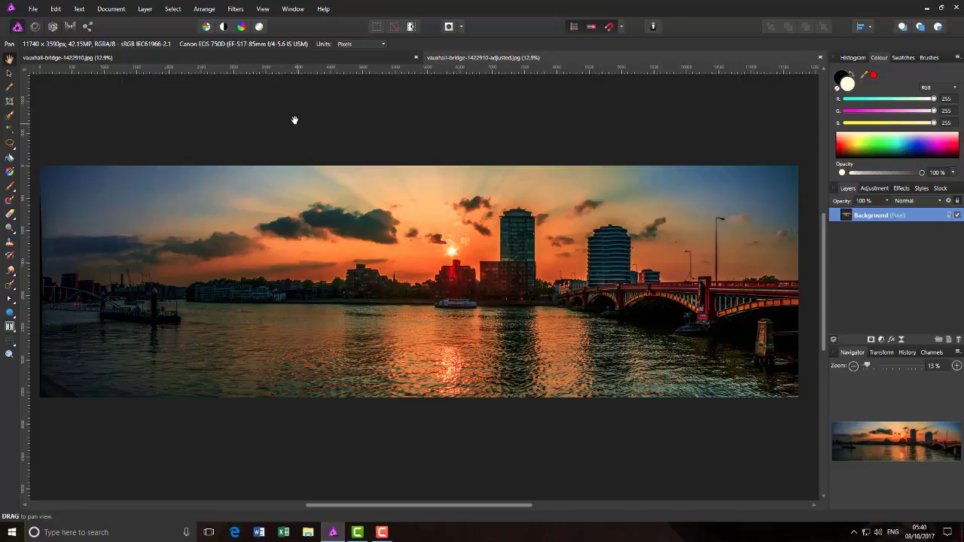
click(314, 59)
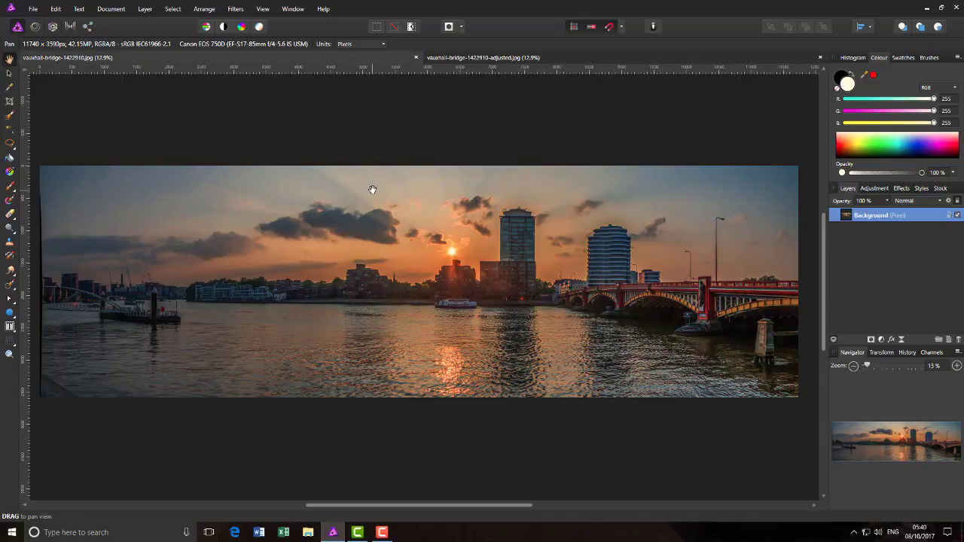
click(553, 57)
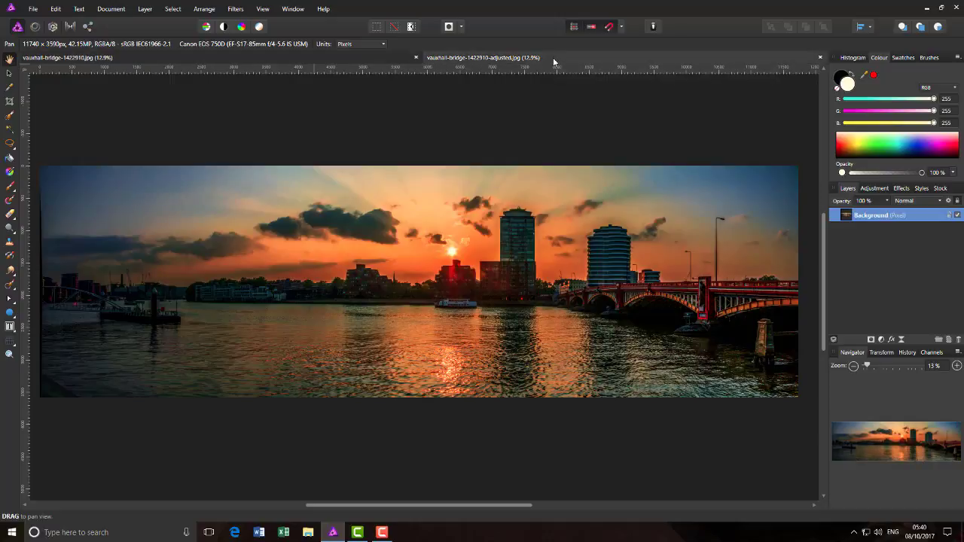
click(301, 60)
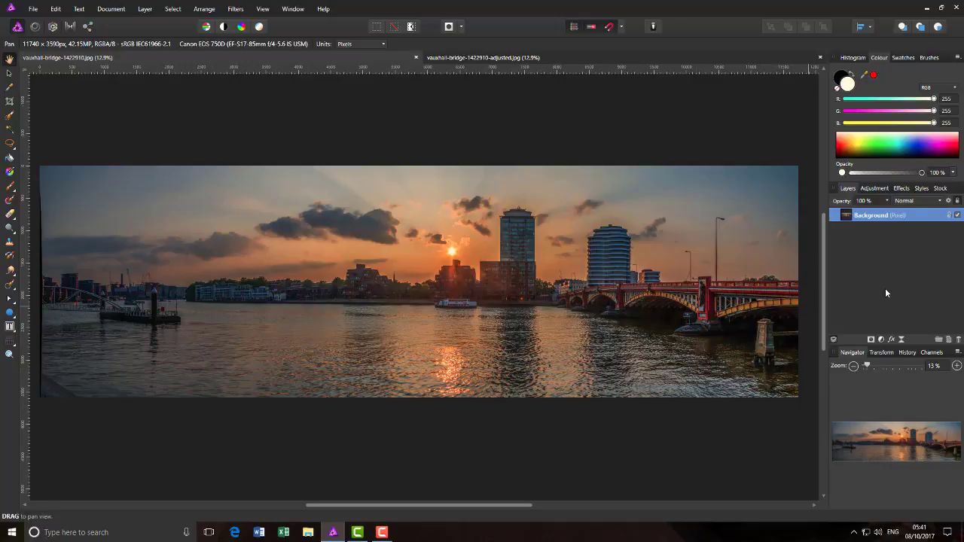
Add a Levels adjustment layer above the Background layer of the original photo.
click(882, 342)
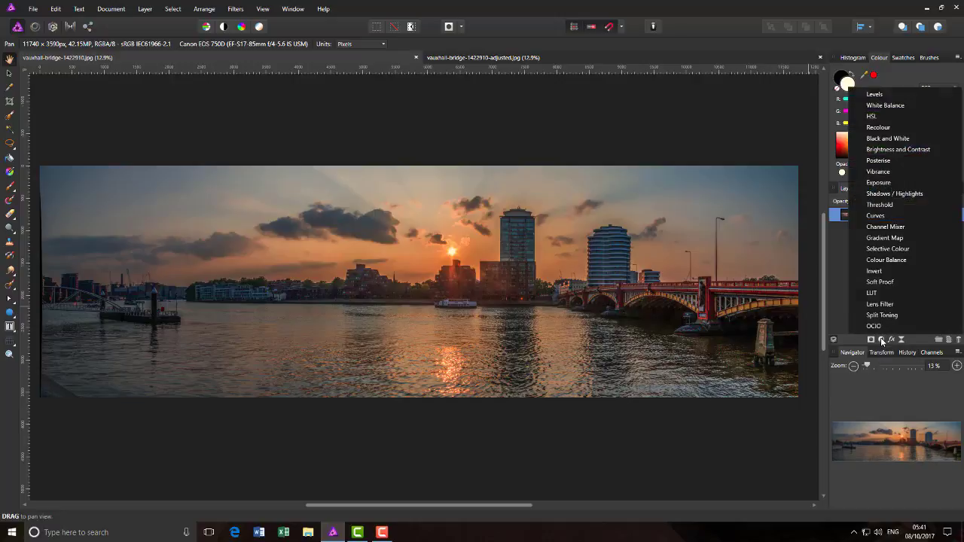
click(875, 94)
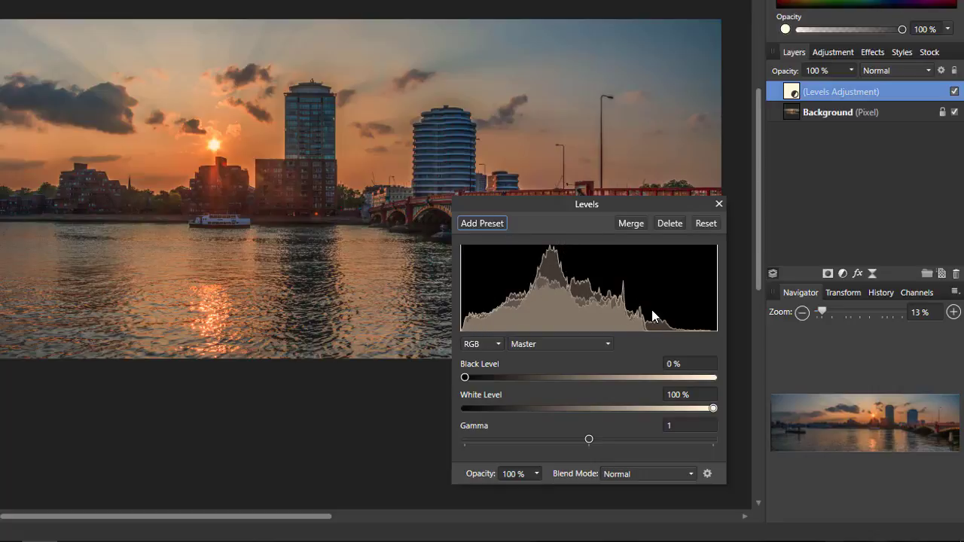
click(465, 378)
drag(465, 378, 503, 378)
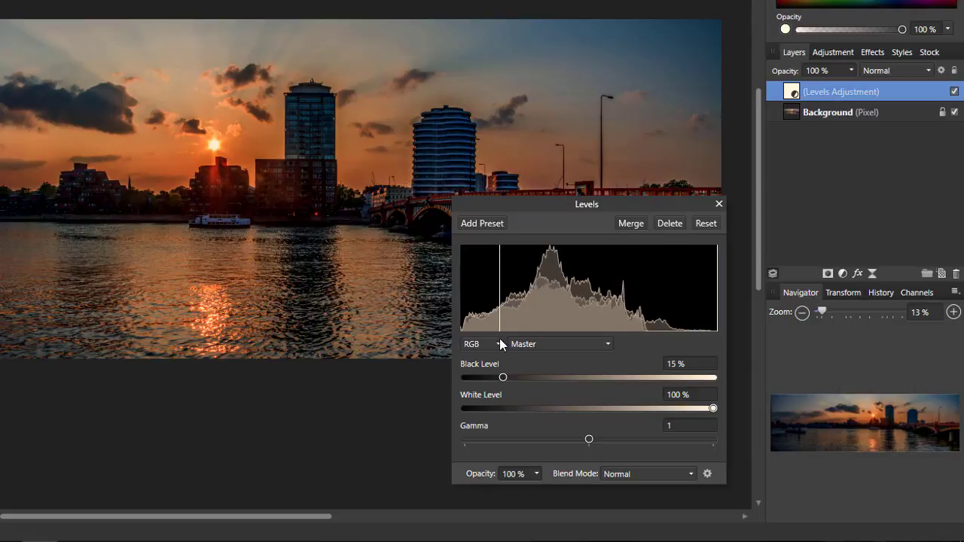
drag(504, 377, 463, 389)
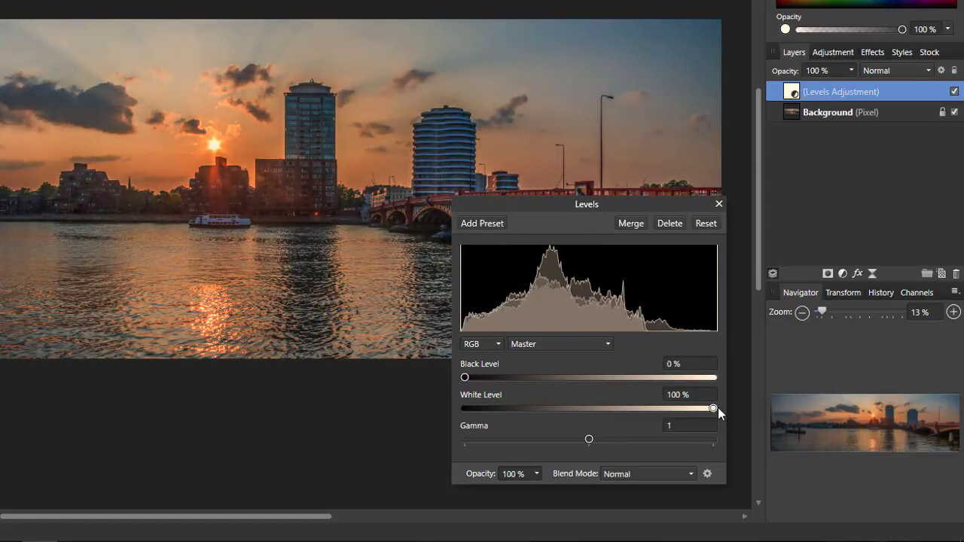
mouse_move(715, 407)
mouse_down()
mouse_move(510, 419)
mouse_move(720, 401)
mouse_up()
mouse_move(587, 440)
mouse_down()
mouse_move(527, 449)
mouse_move(663, 445)
mouse_move(484, 456)
mouse_move(639, 449)
mouse_move(561, 452)
mouse_move(616, 452)
mouse_move(587, 451)
mouse_up()
Set the Levels adjustment to a black level of 6%, a white level of 91% and a gamma of 1.118.
drag(466, 377, 480, 380)
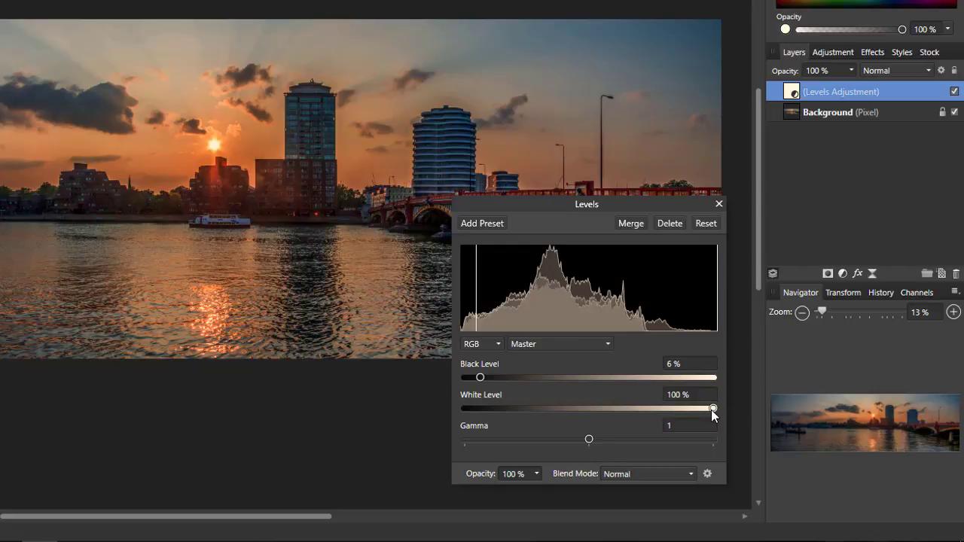
drag(711, 410, 692, 411)
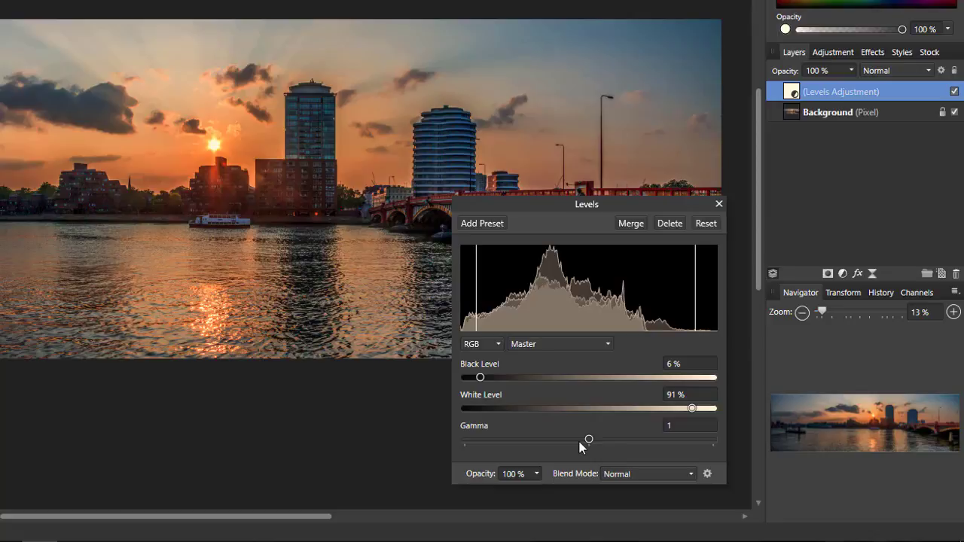
click(674, 426)
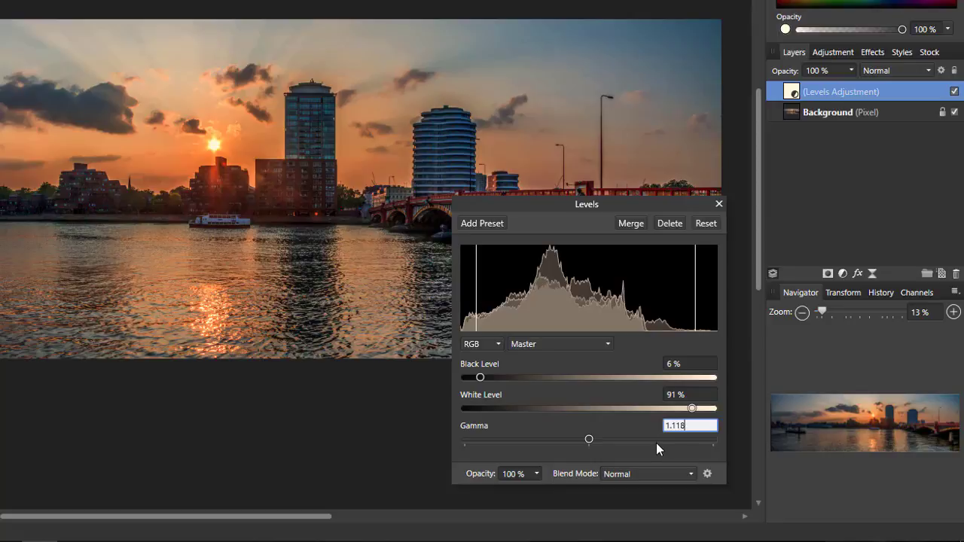
key(Return)
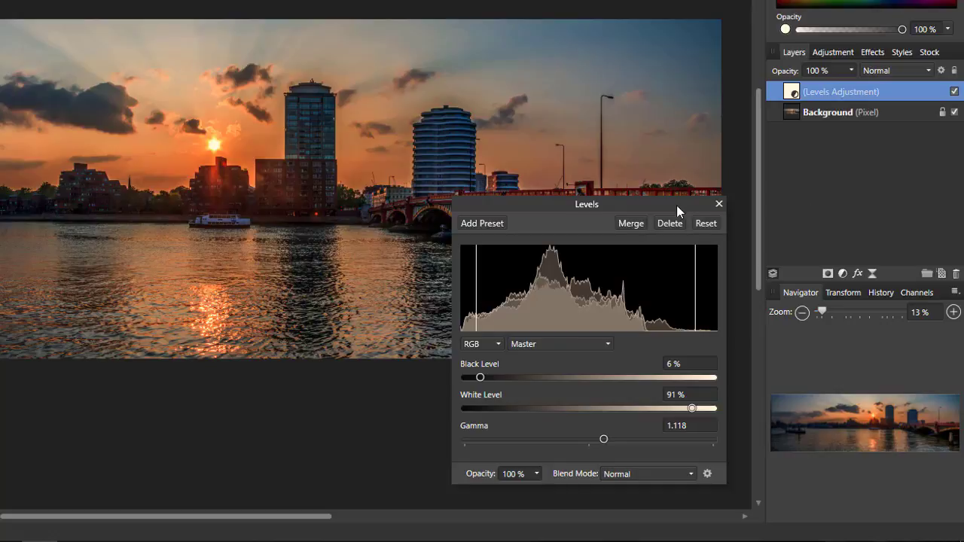
click(718, 204)
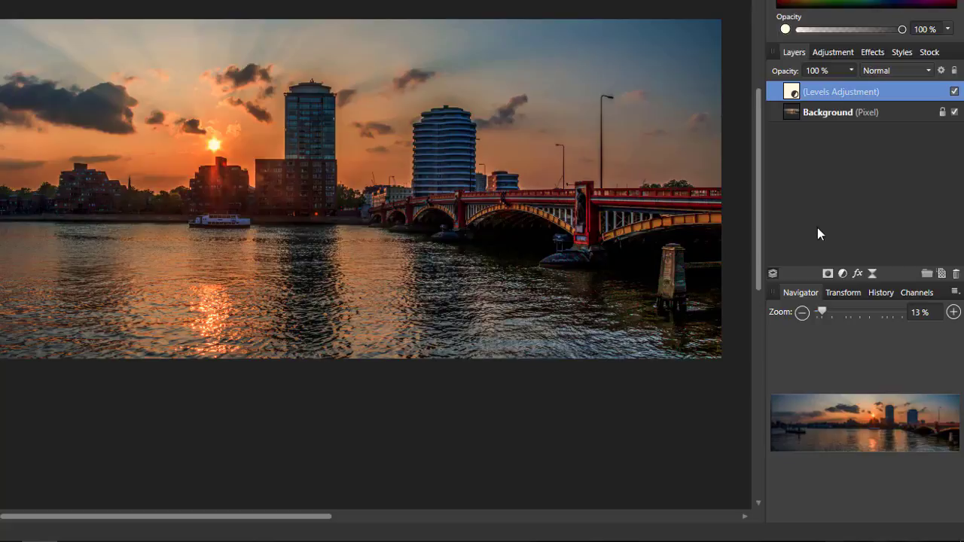
Review the Levels settings and compare the photo with the Levels adjustment hidden and shown.
double_click(792, 91)
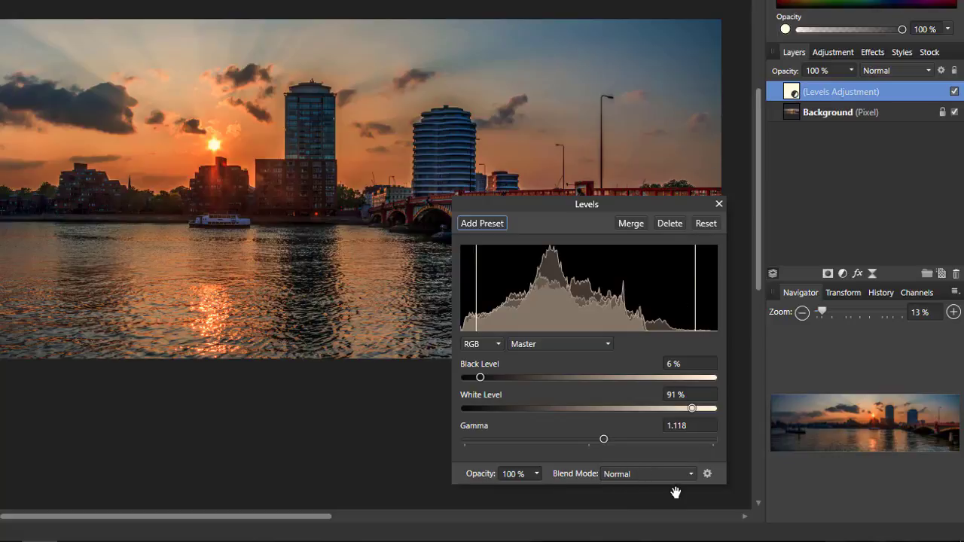
click(719, 204)
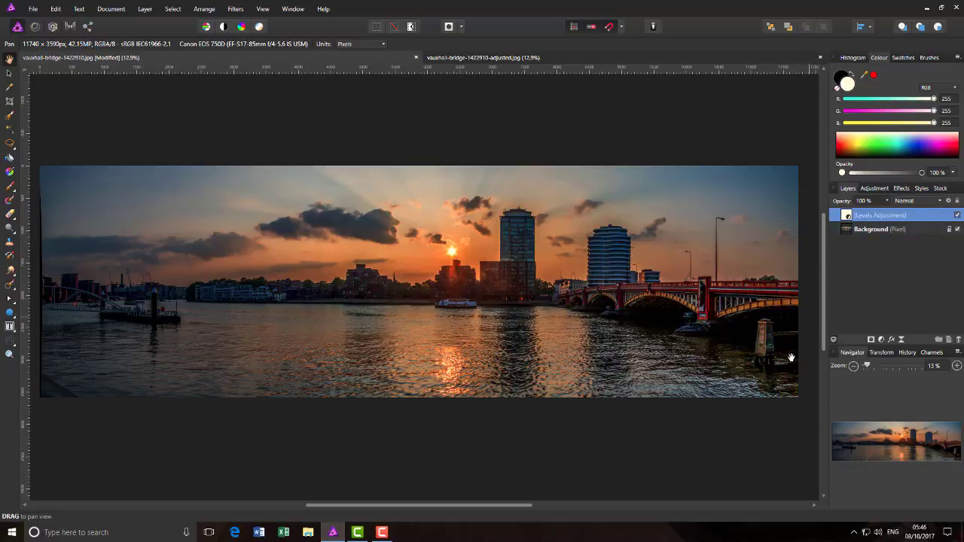
click(957, 215)
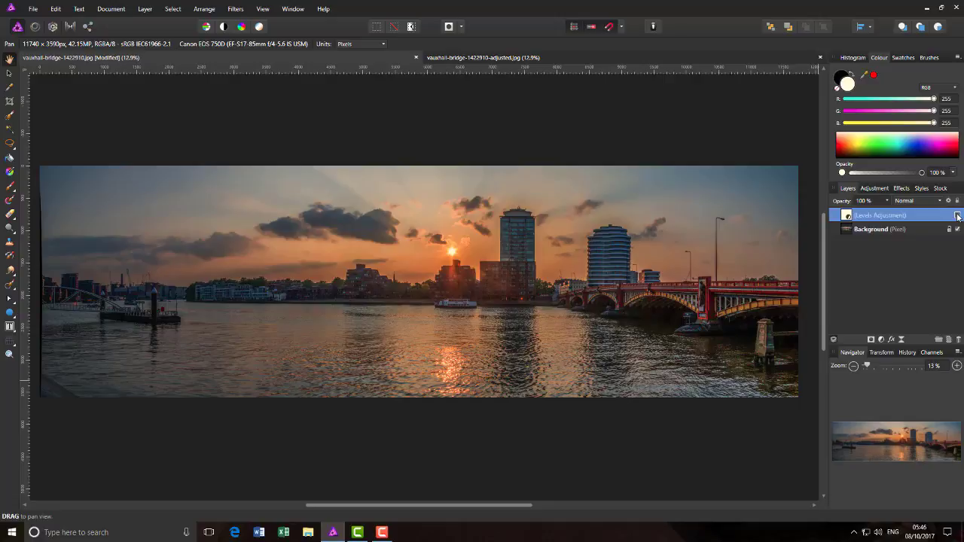
click(957, 215)
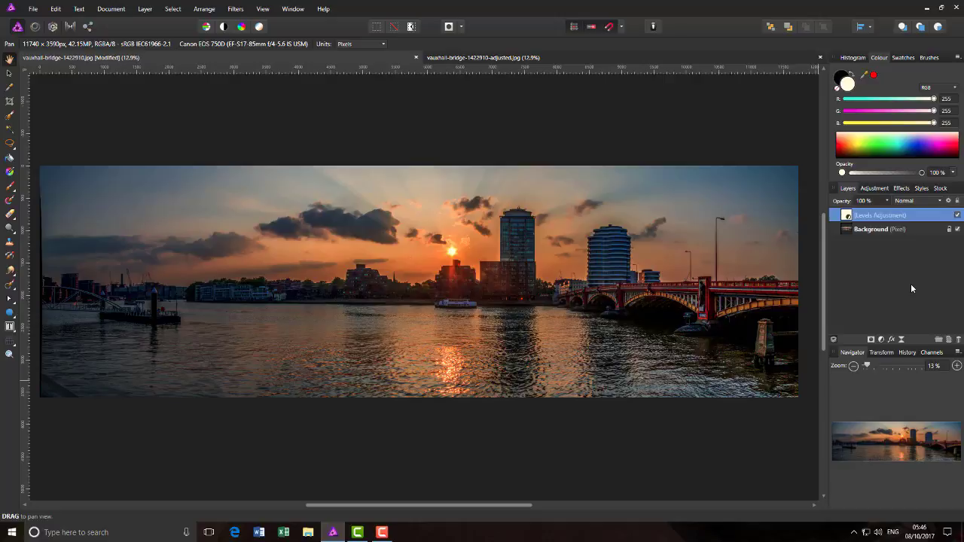
Add a Curves adjustment and shape a gentle S-curve on the Master channel, raising the highlights and lowering the shadows.
click(881, 340)
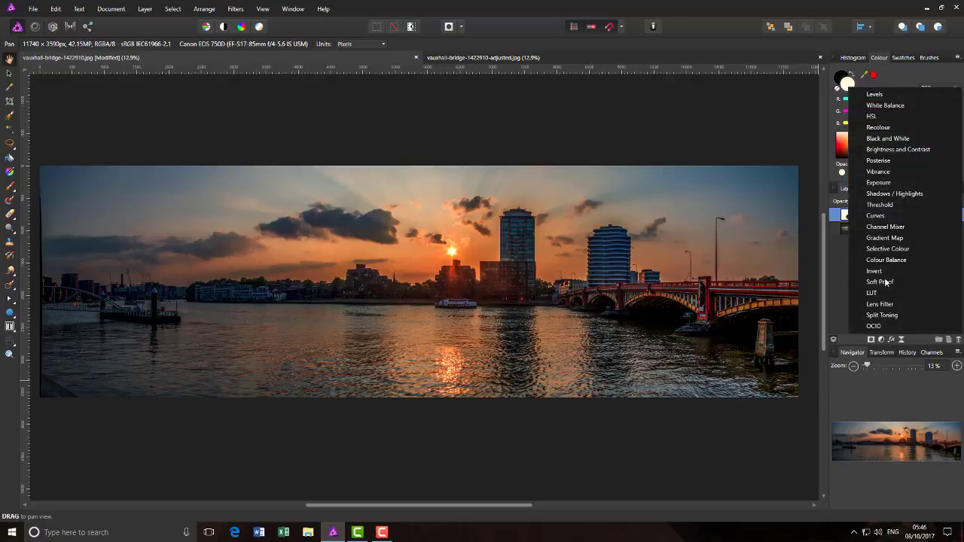
click(875, 216)
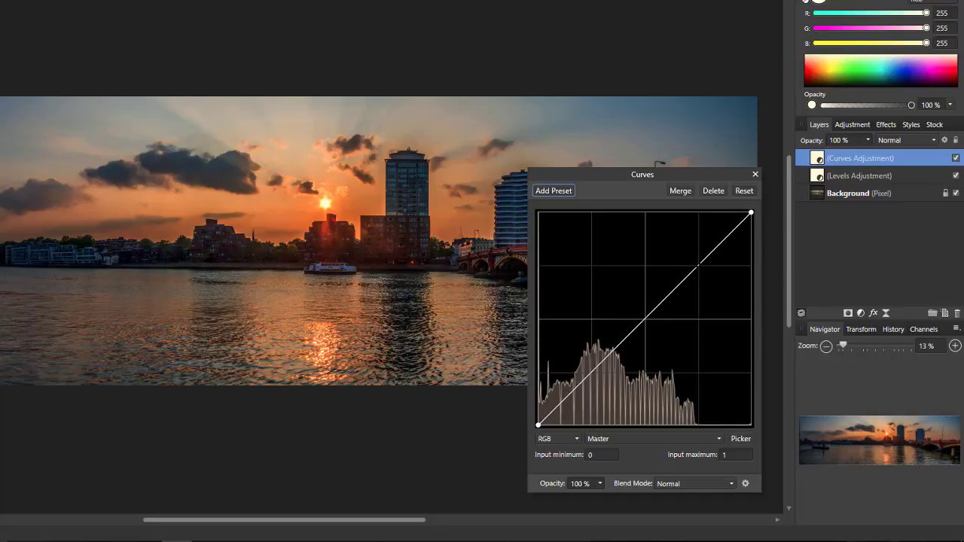
click(699, 265)
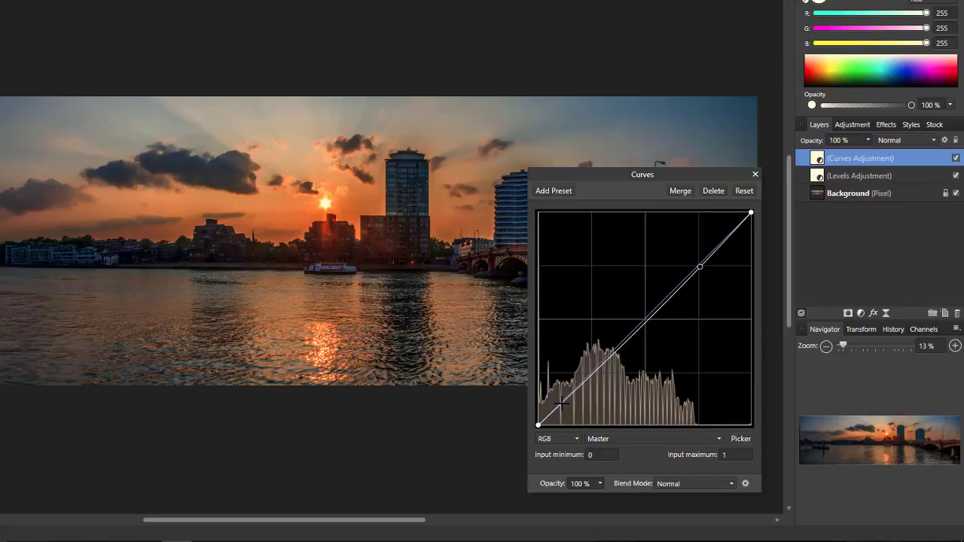
click(561, 405)
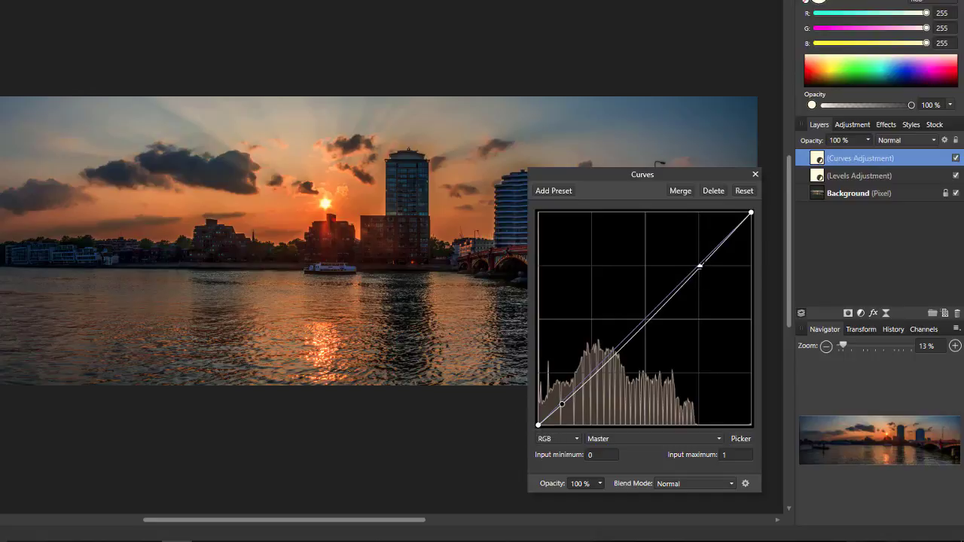
drag(699, 266, 692, 259)
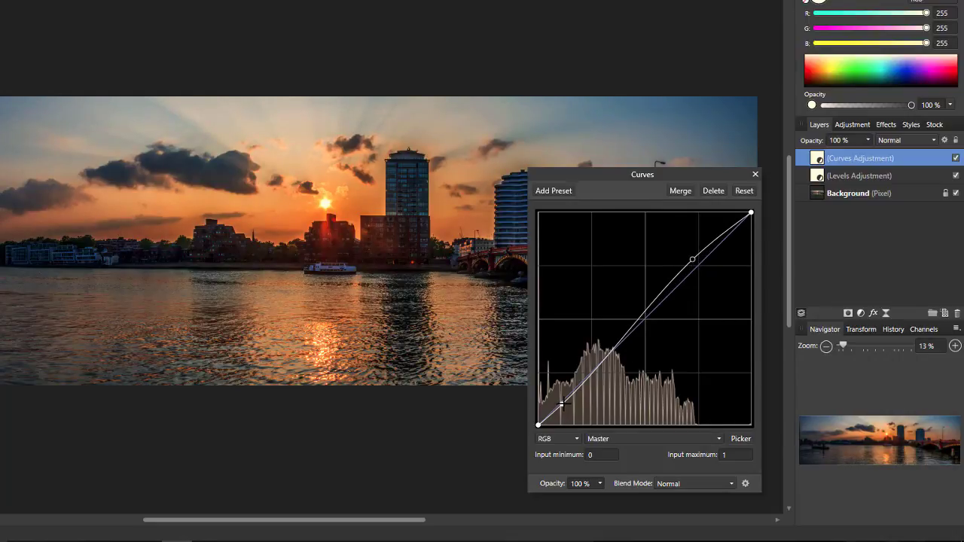
drag(562, 403, 566, 406)
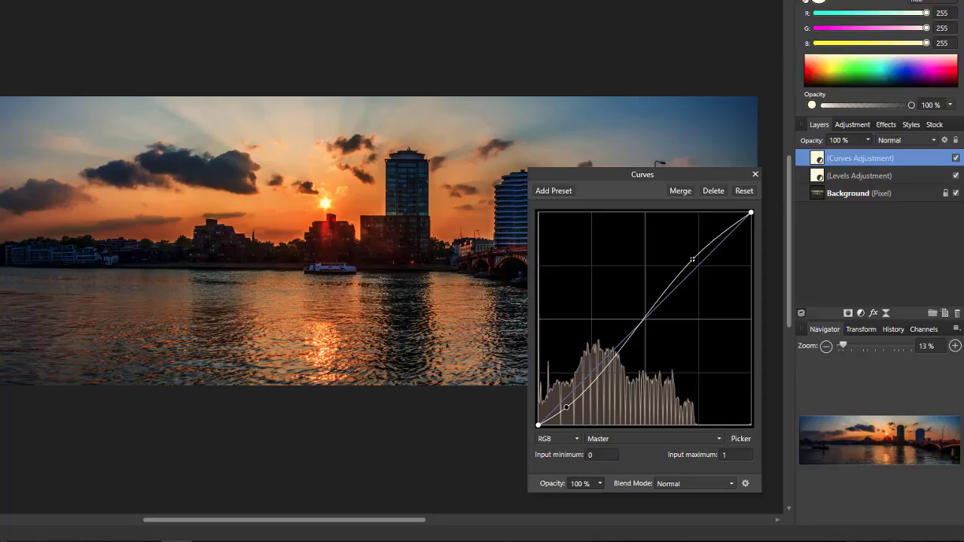
drag(692, 259, 697, 259)
click(754, 174)
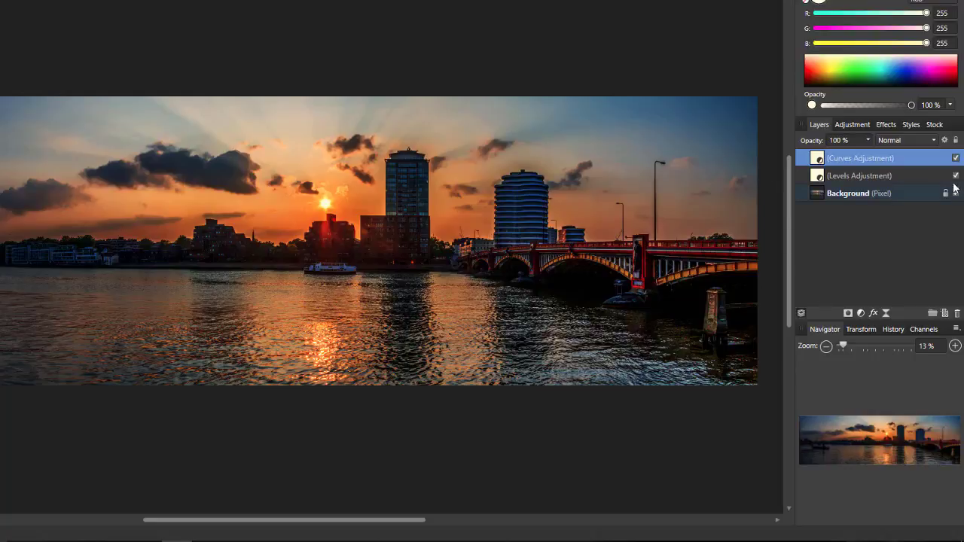
Compare the photo with the Curves adjustment hidden and shown, leaving it enabled.
click(956, 159)
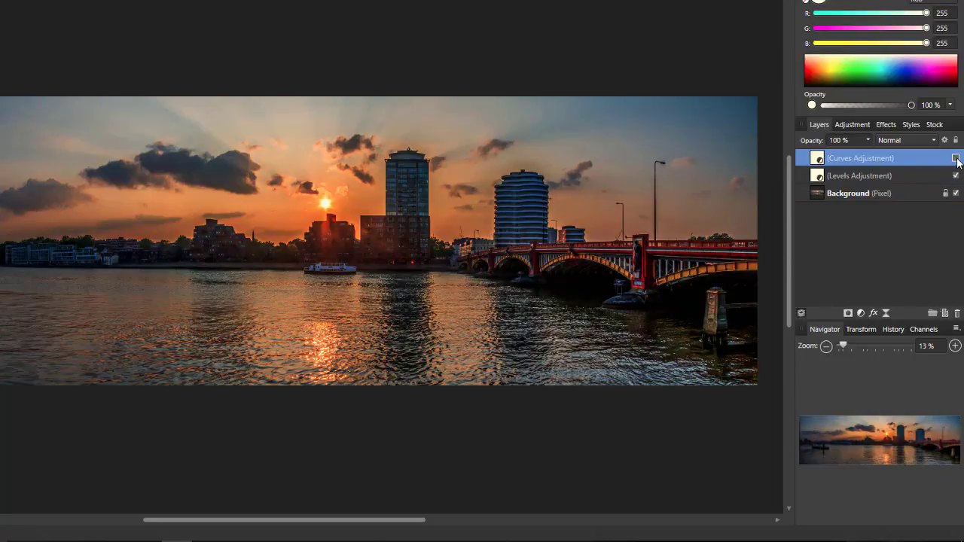
click(956, 158)
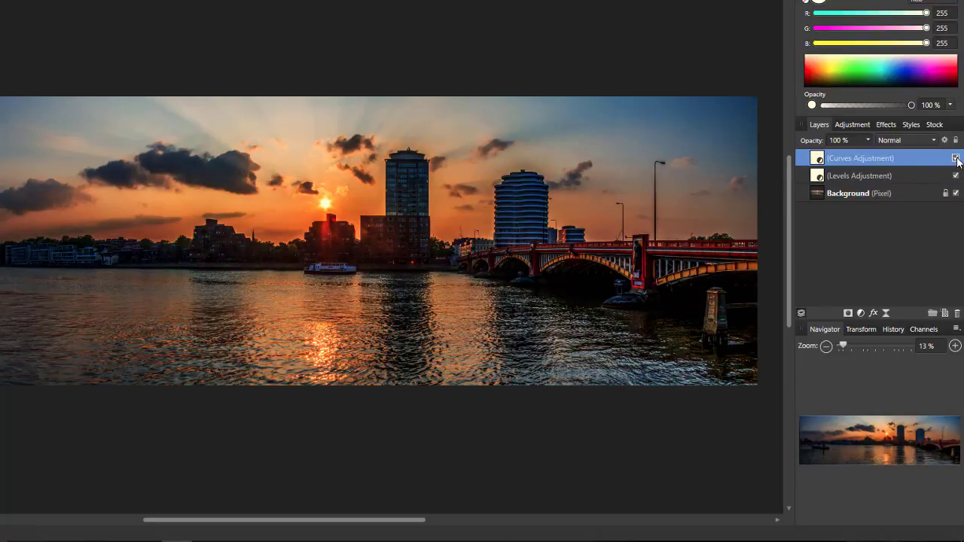
click(956, 158)
click(956, 158)
Add an HSL adjustment with a hue shift of 10° on the Master channel.
click(860, 313)
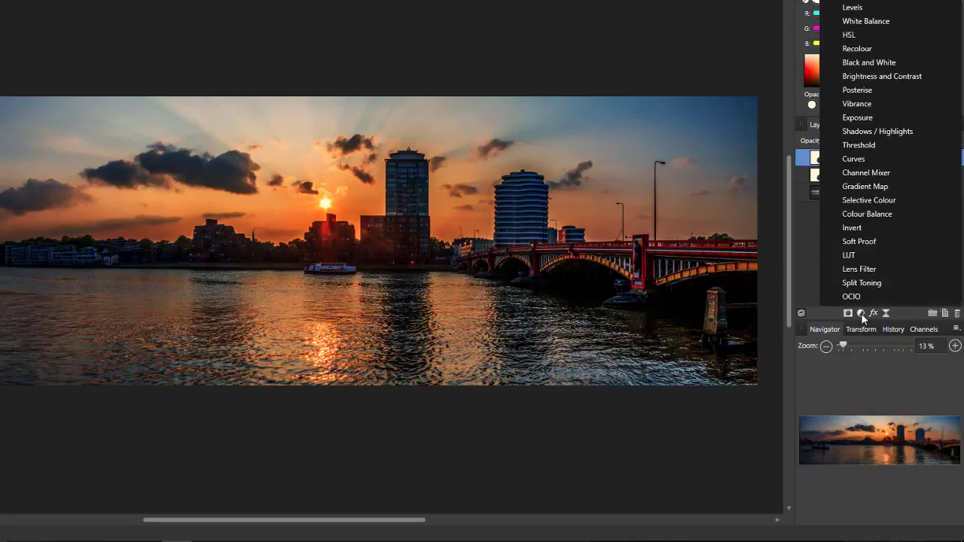
click(851, 38)
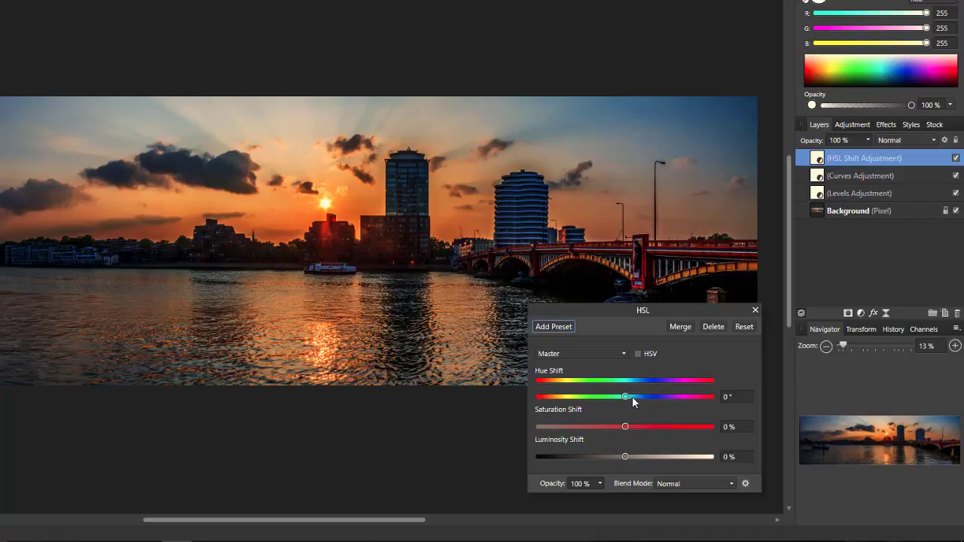
mouse_move(626, 398)
mouse_down()
mouse_move(716, 397)
mouse_move(526, 411)
mouse_move(633, 407)
mouse_move(626, 403)
mouse_up()
click(732, 397)
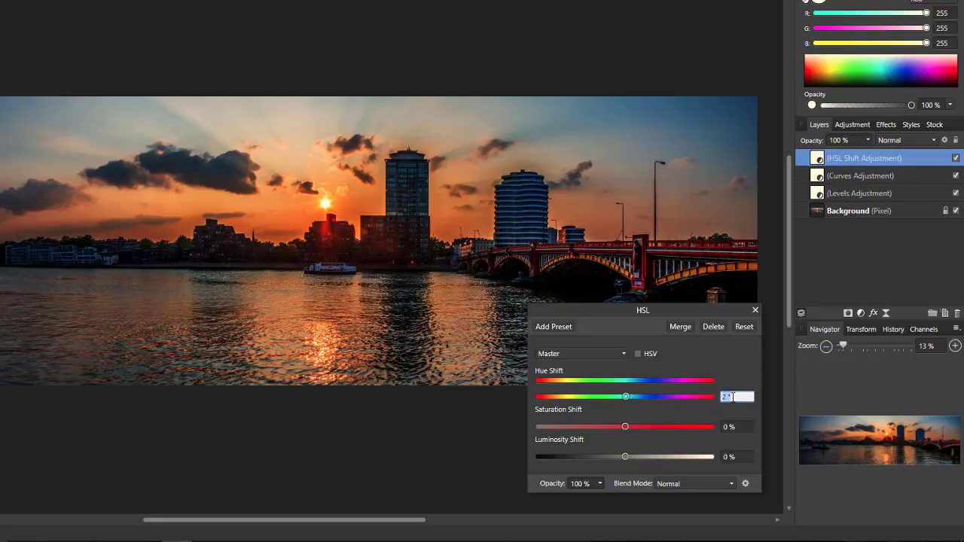
text(10)
key(Return)
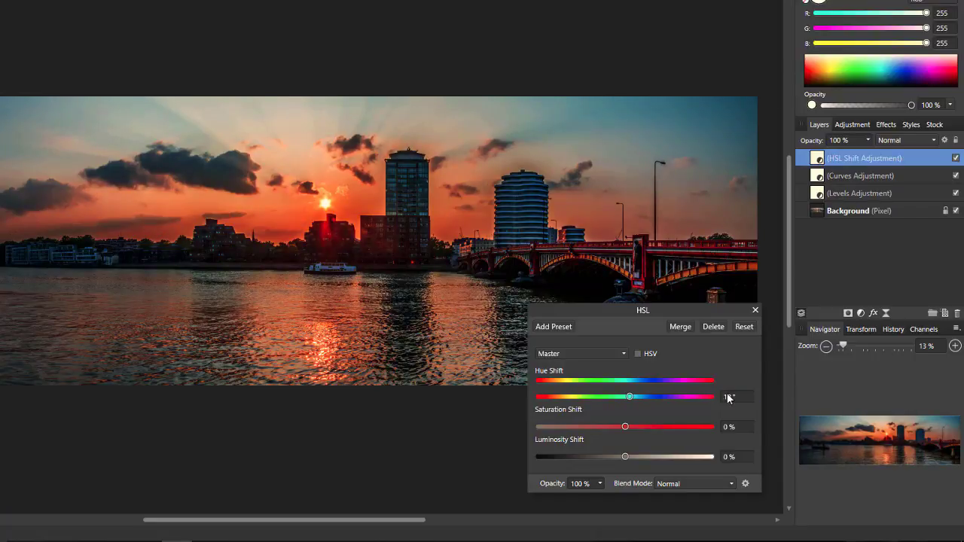
click(755, 311)
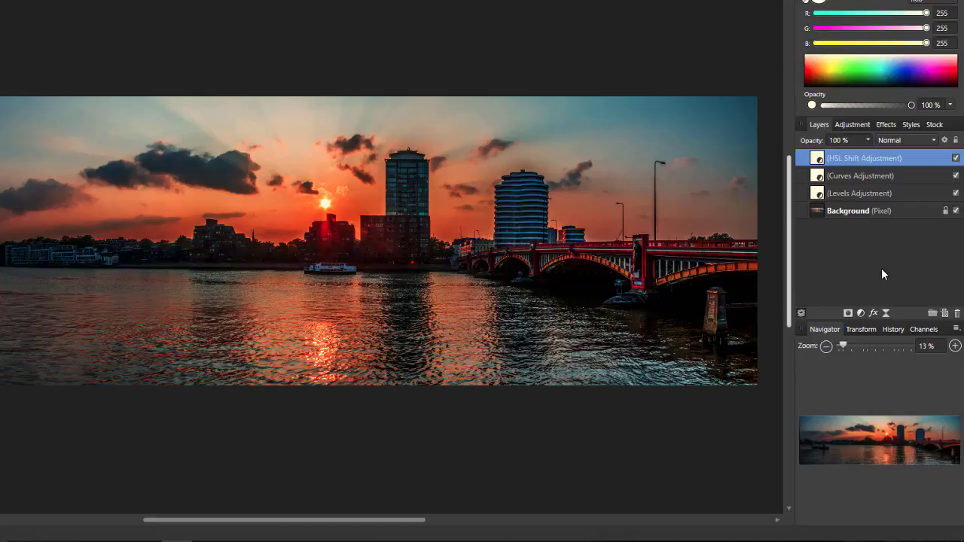
Compare the photo with the HSL adjustment hidden and shown, leaving it enabled.
click(955, 159)
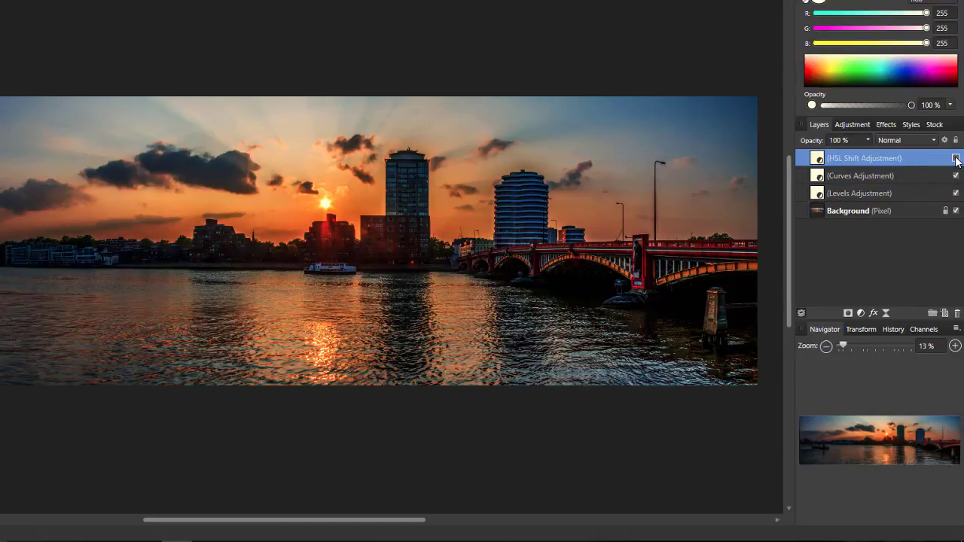
click(956, 159)
click(955, 158)
click(956, 159)
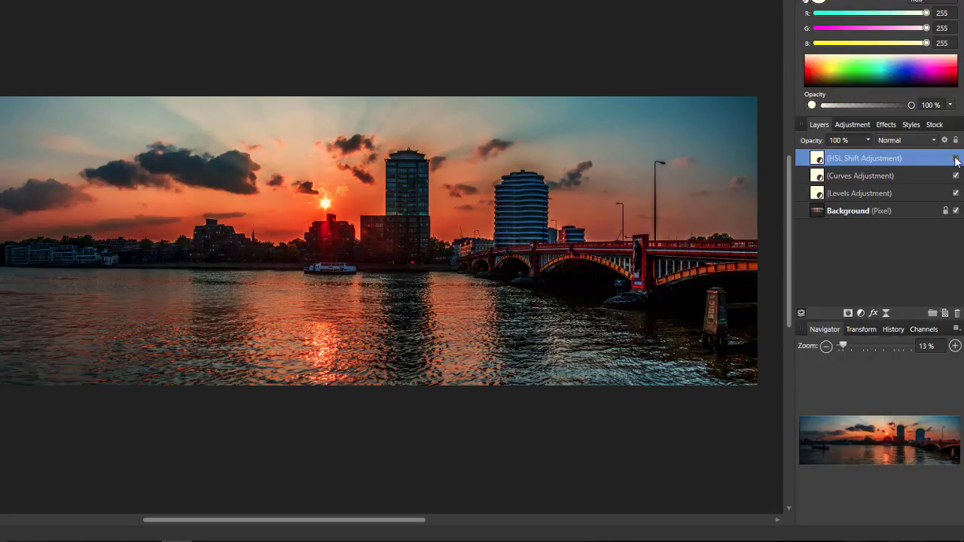
click(955, 159)
click(956, 159)
Add a Vibrance adjustment raised close to its maximum and mask it over the blue sky areas with a soft black paint brush.
click(861, 311)
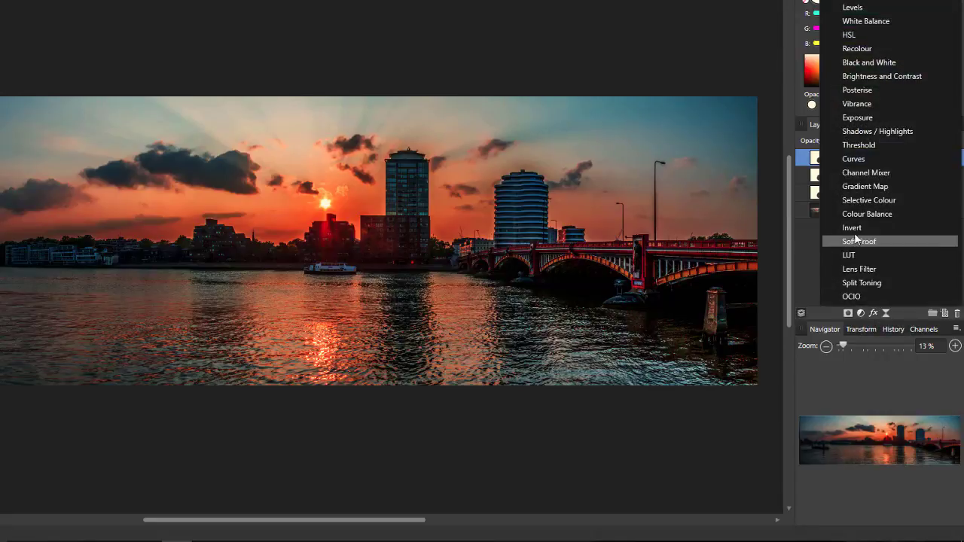
click(856, 103)
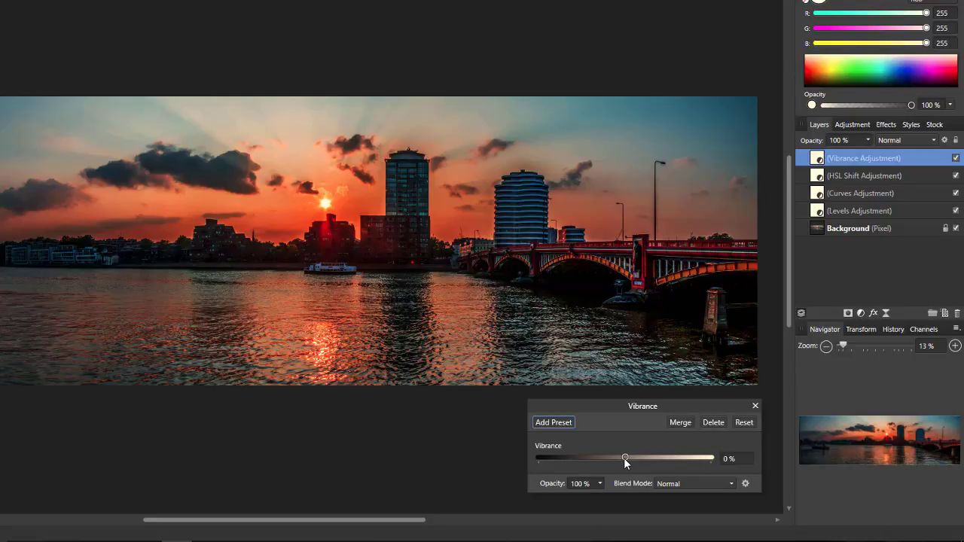
drag(624, 458, 536, 473)
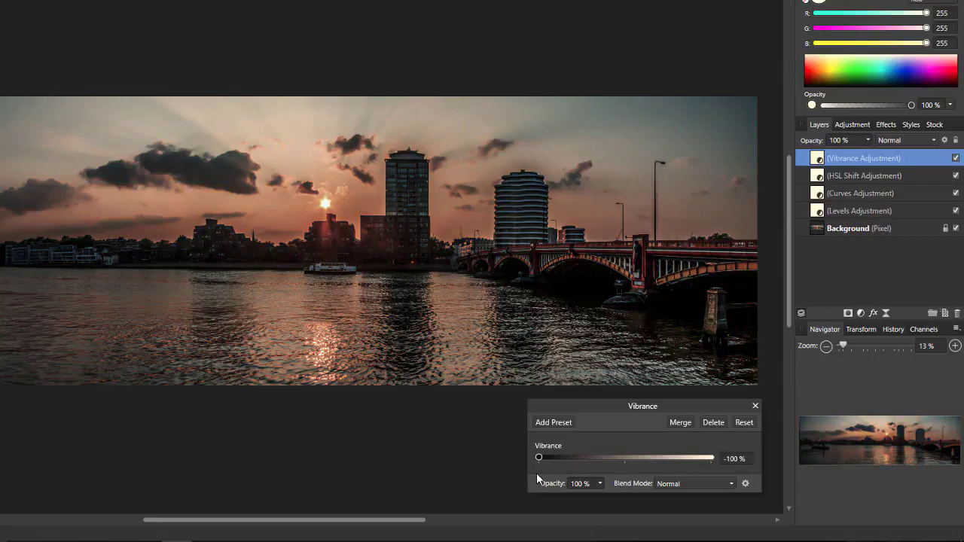
drag(536, 473, 646, 467)
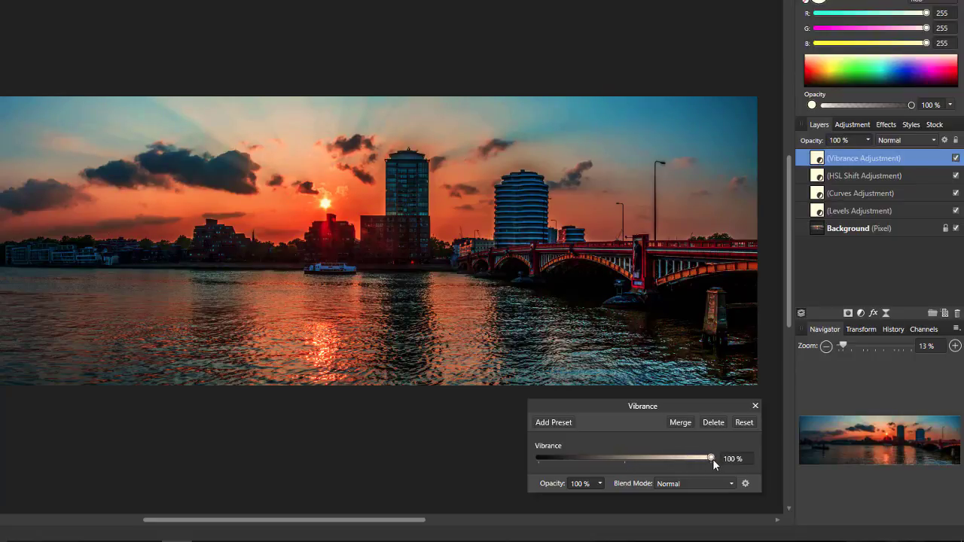
drag(714, 458, 631, 466)
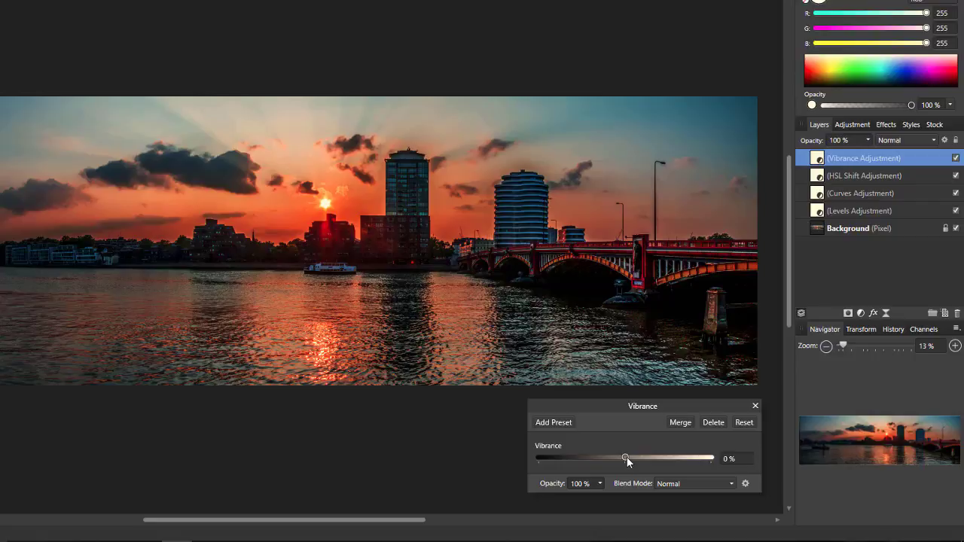
drag(627, 458, 708, 456)
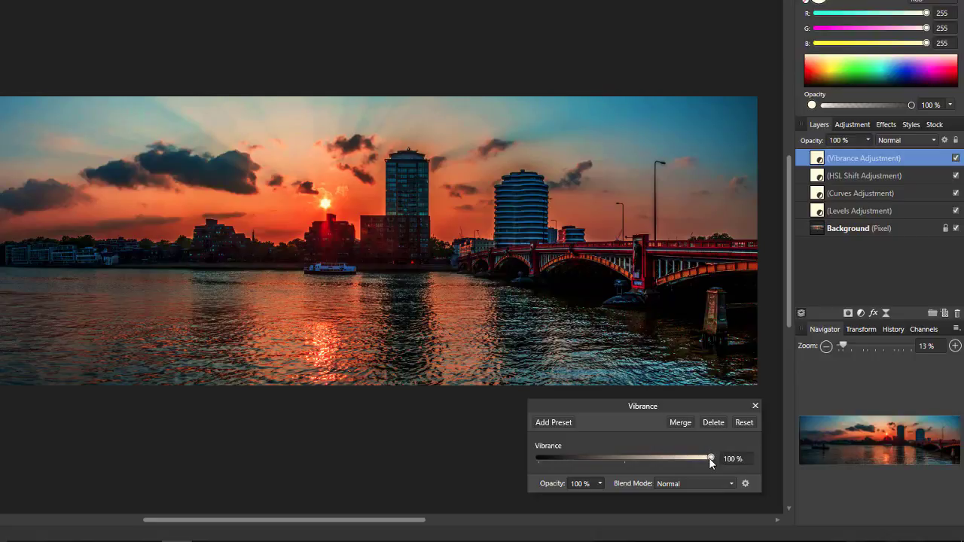
drag(709, 458, 657, 464)
drag(657, 459, 703, 461)
click(755, 406)
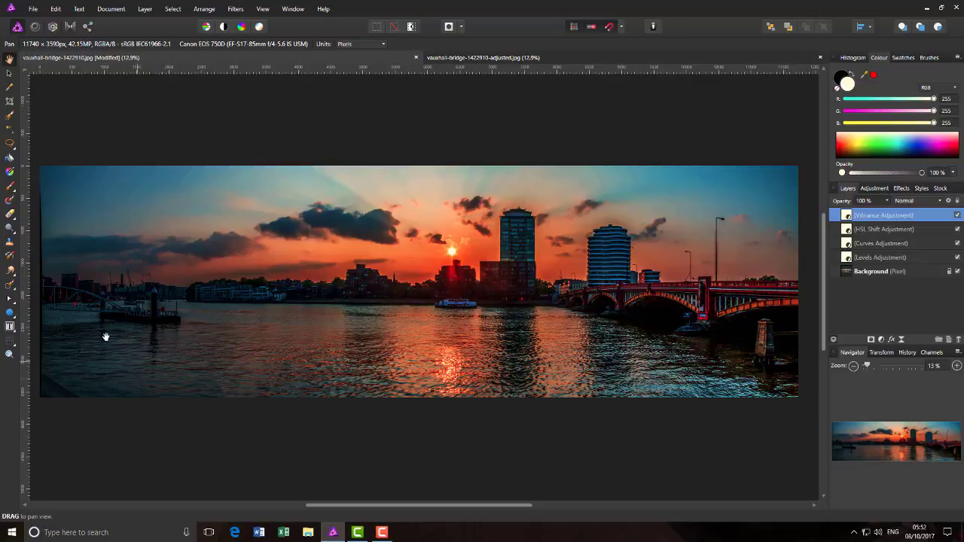
click(9, 186)
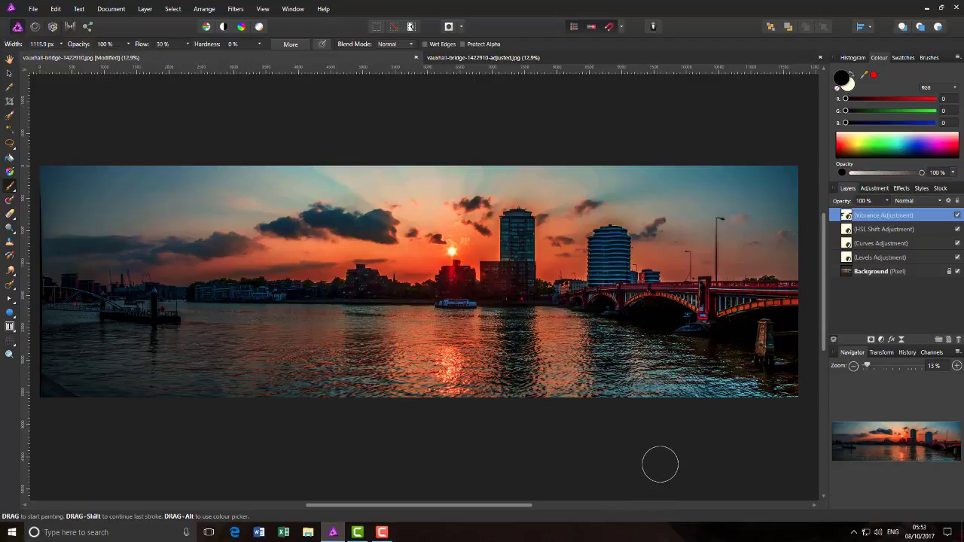
Add a White Balance adjustment with the white balance at 20% and the tint at 20%.
click(881, 340)
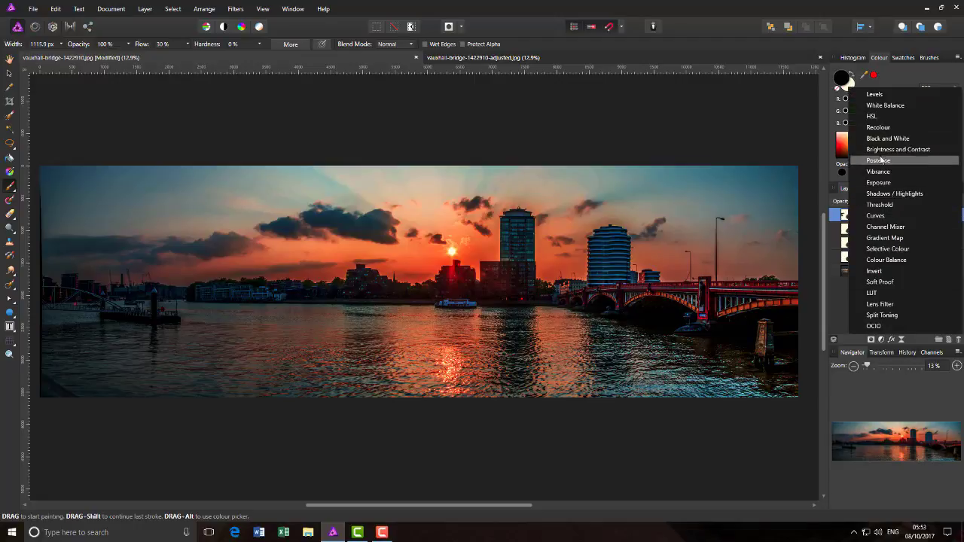
click(884, 106)
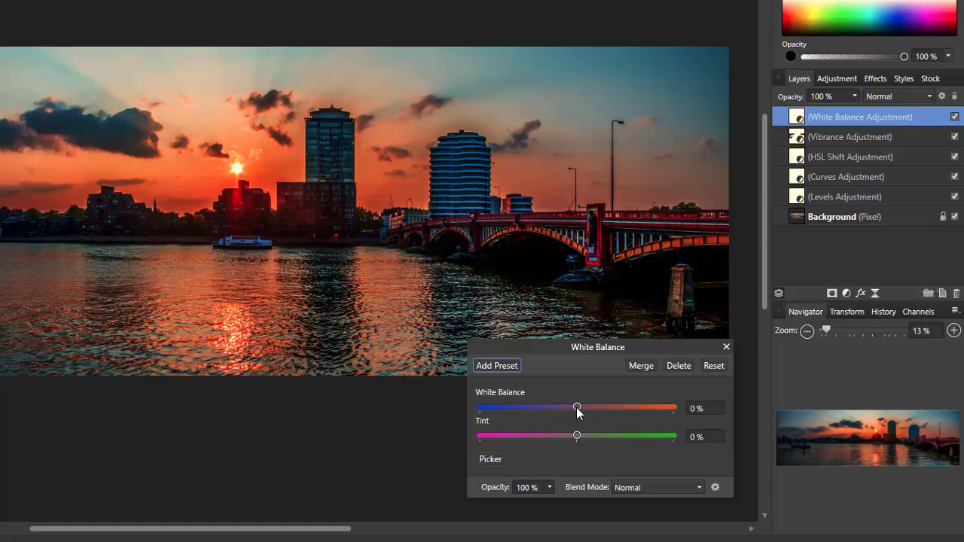
mouse_move(576, 406)
mouse_down()
mouse_move(466, 414)
mouse_move(668, 404)
mouse_move(577, 415)
mouse_up()
mouse_move(577, 437)
mouse_down()
mouse_move(487, 452)
mouse_move(683, 443)
mouse_move(582, 451)
mouse_up()
drag(577, 407, 596, 434)
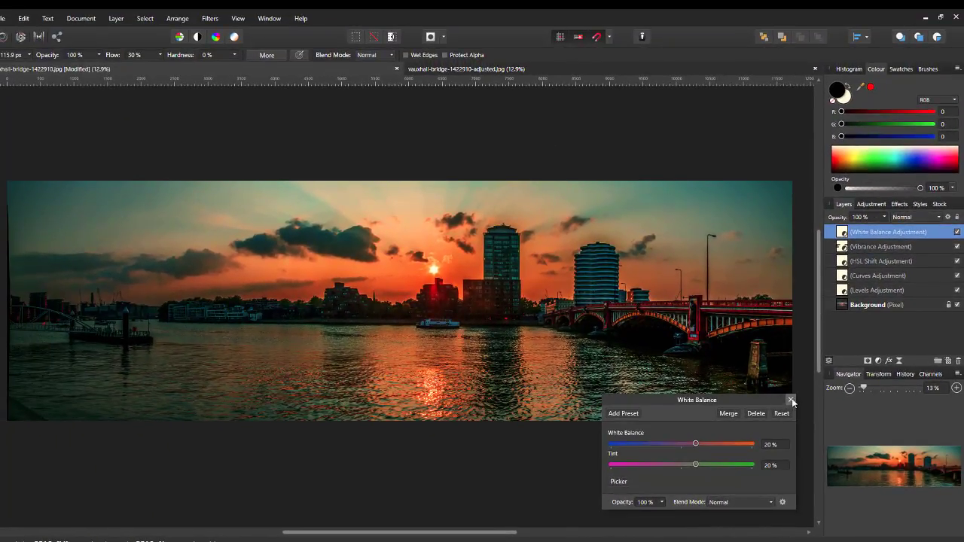
click(790, 400)
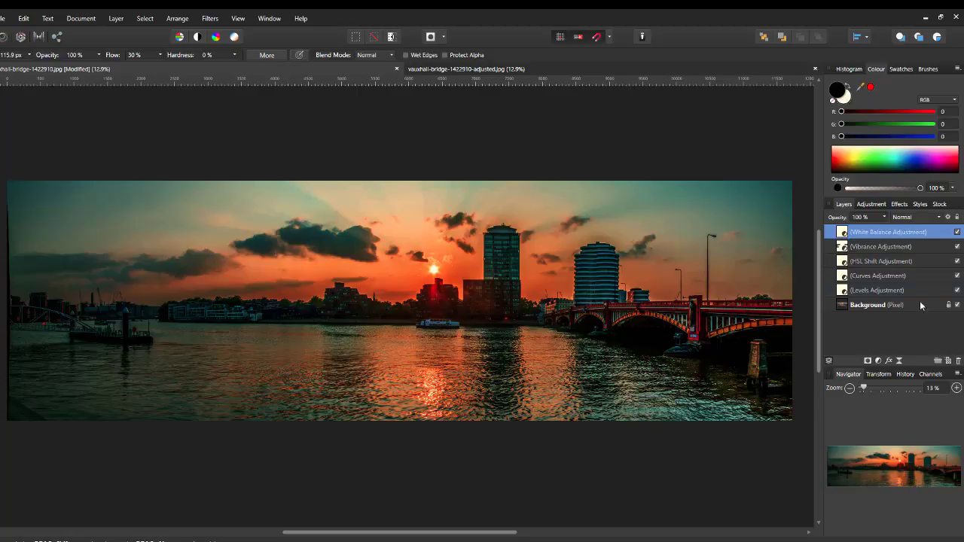
Compare the photo with the White Balance adjustment hidden and shown.
click(957, 232)
click(958, 233)
click(958, 232)
Add a Lens Filter adjustment, keeping the orange filter colour, 50% optical density and preserved luminosity.
click(879, 361)
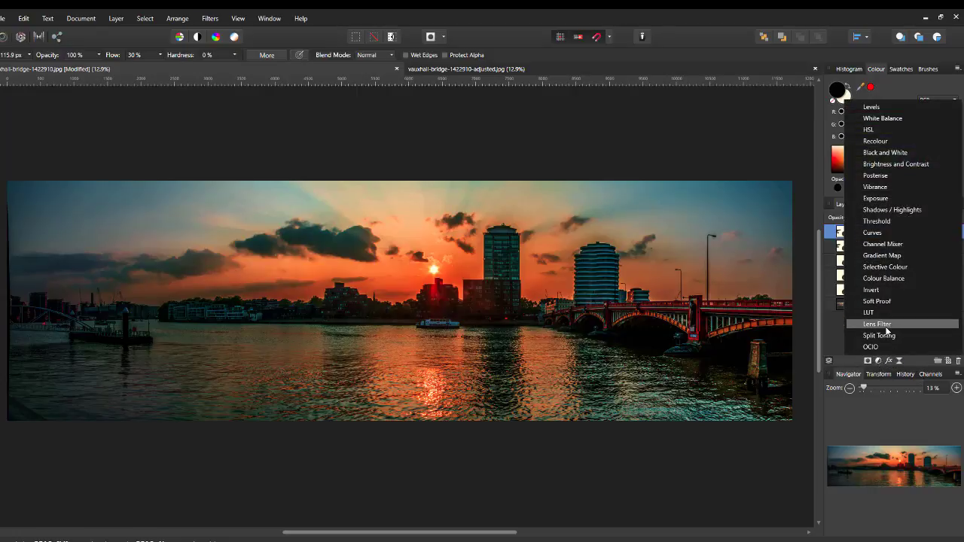
click(881, 325)
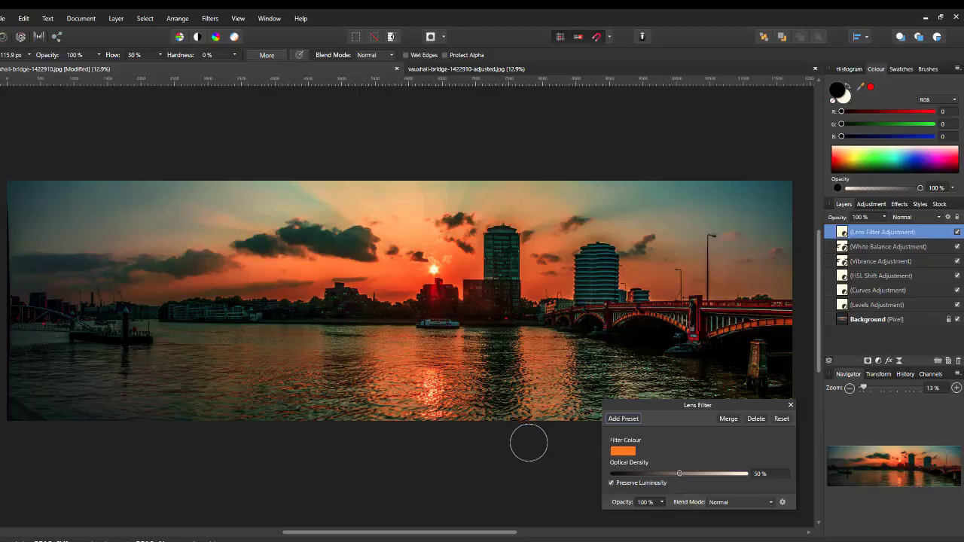
click(624, 452)
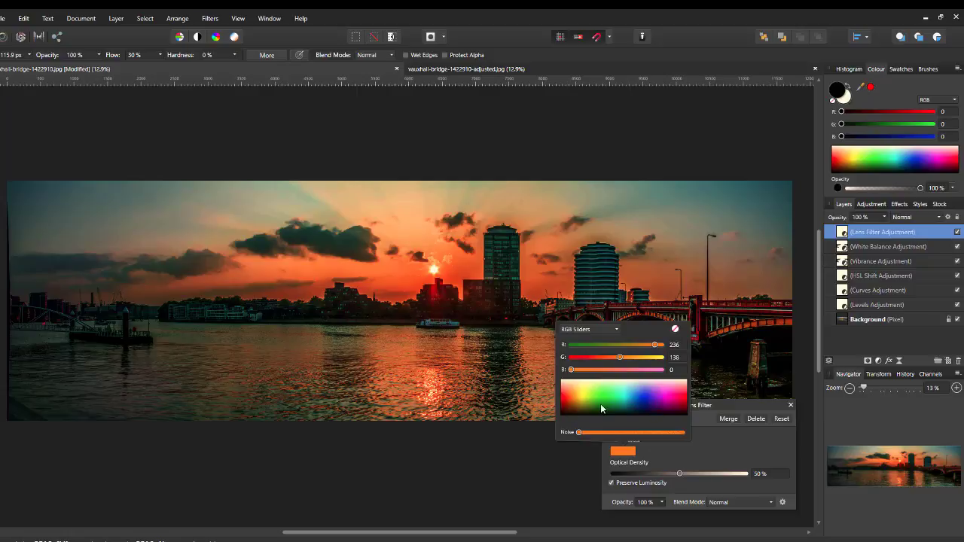
click(668, 452)
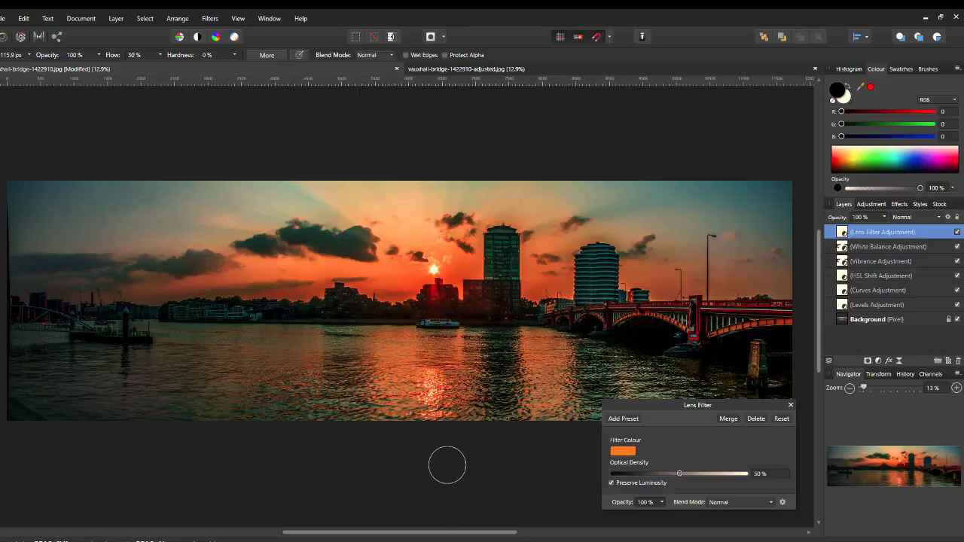
click(790, 407)
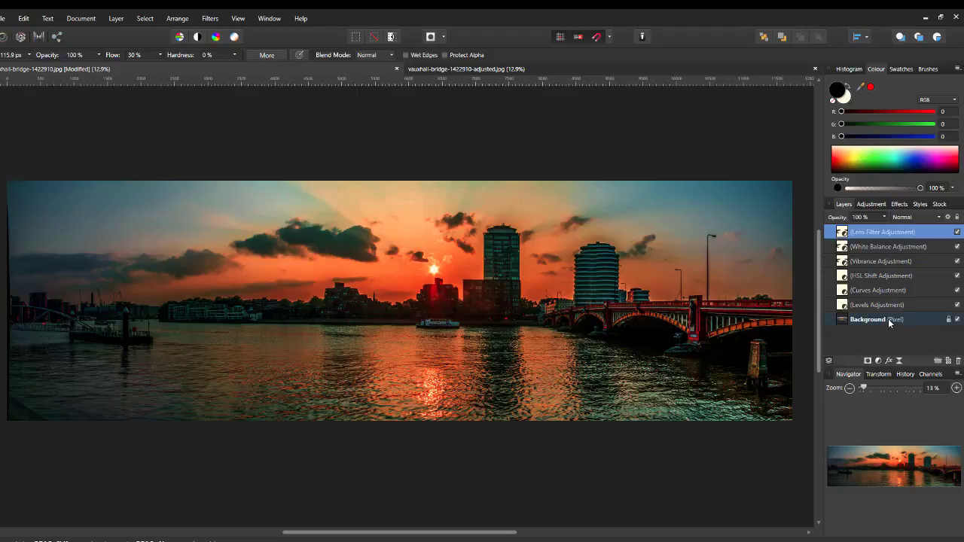
Add a second Levels adjustment with a gamma of 0.858 and compare the photo with it hidden and shown.
click(878, 361)
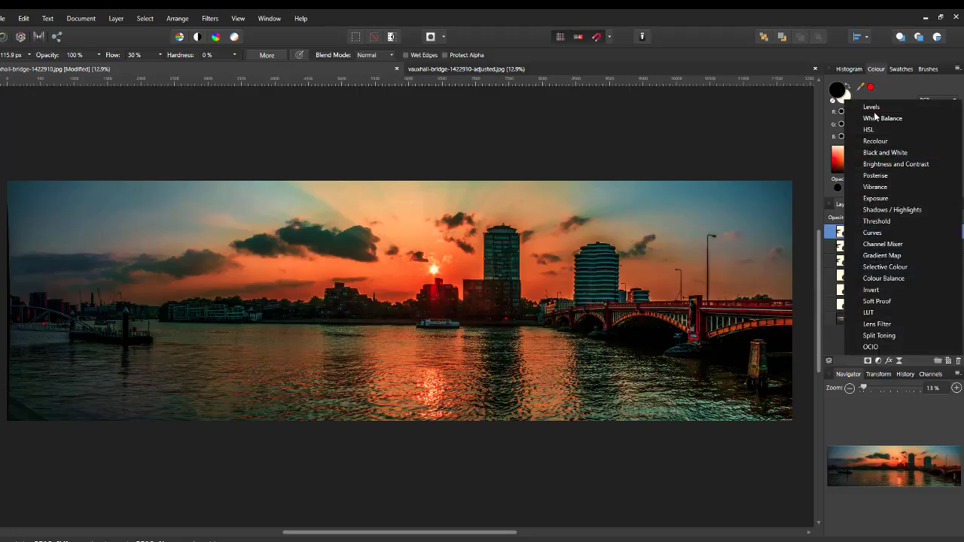
click(872, 108)
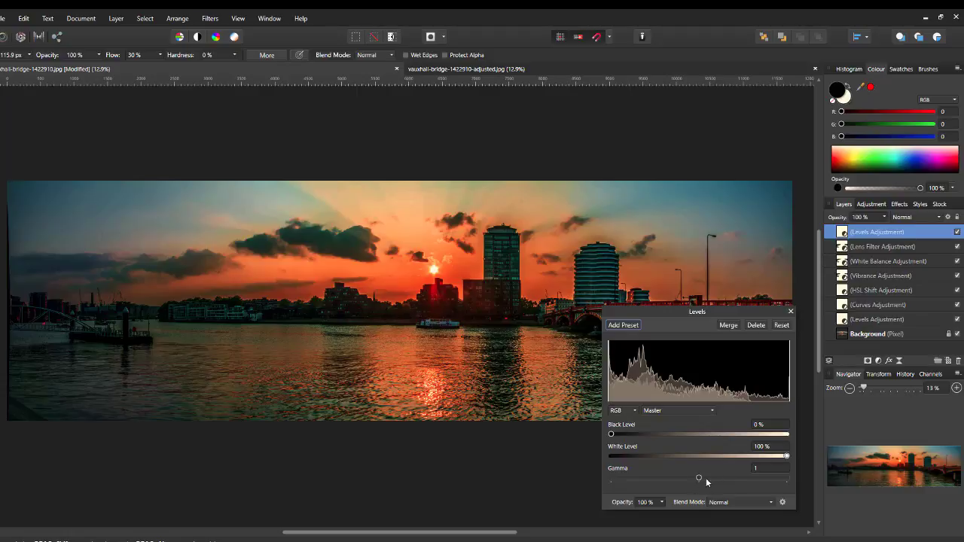
drag(697, 478, 695, 479)
drag(695, 477, 699, 481)
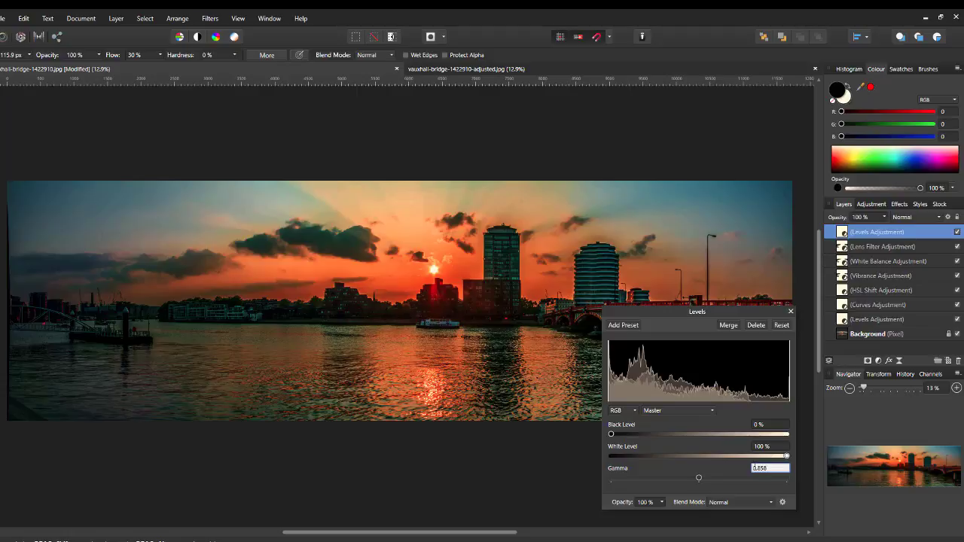
key(Return)
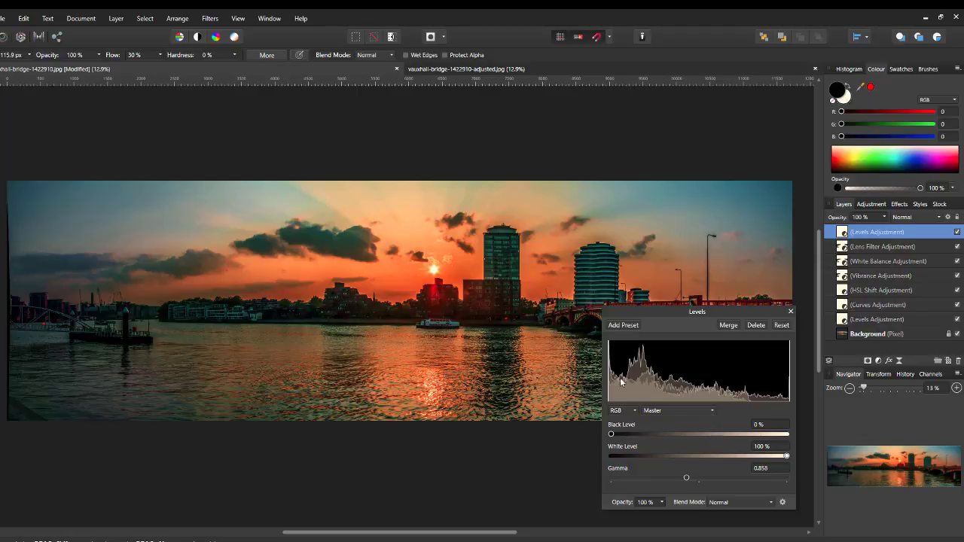
click(790, 311)
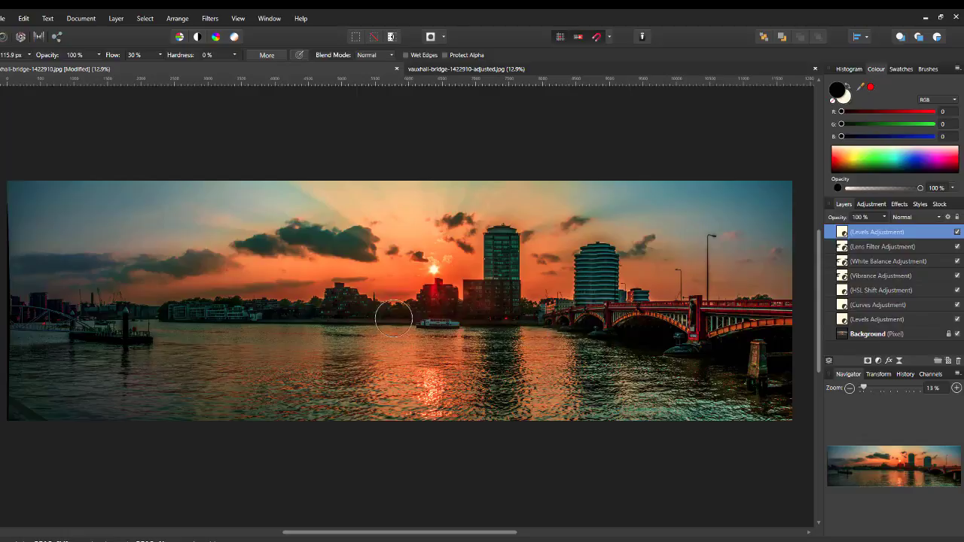
click(957, 233)
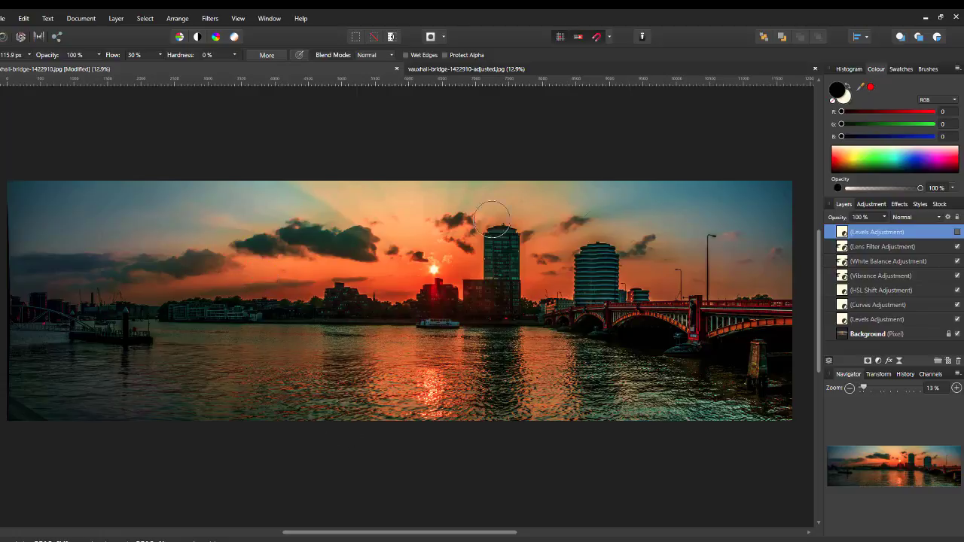
click(957, 232)
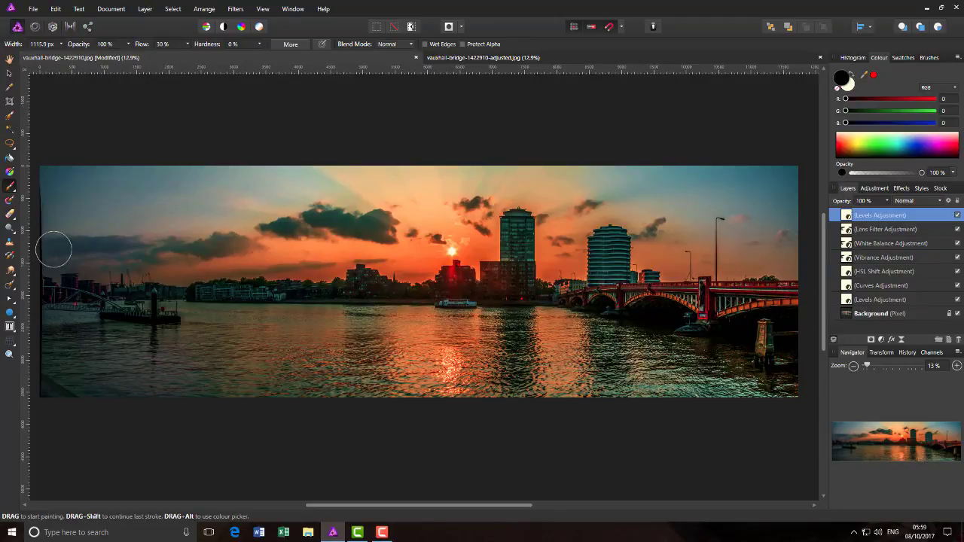
Apply a radial gradient to the upper Levels adjustment's mask, running from the photo's centre to its left edge.
click(10, 173)
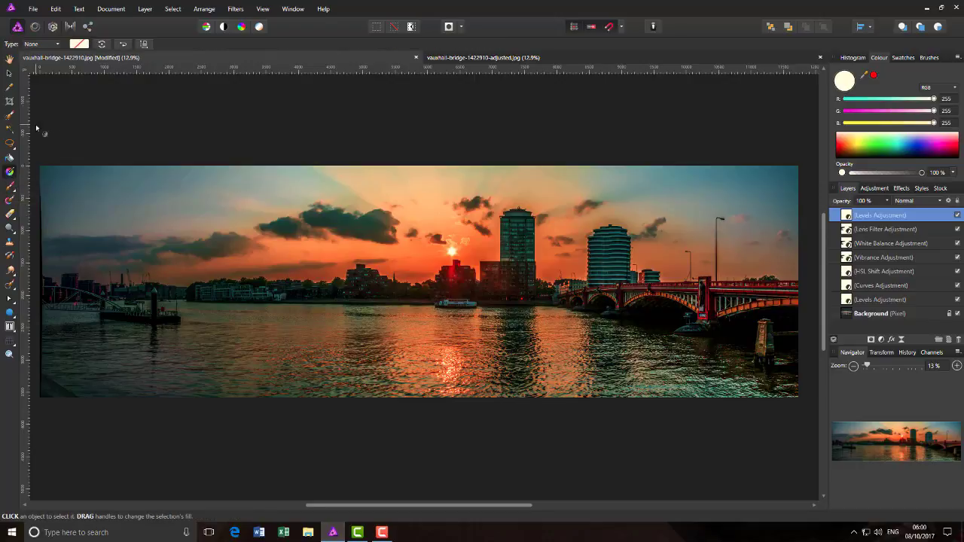
click(58, 44)
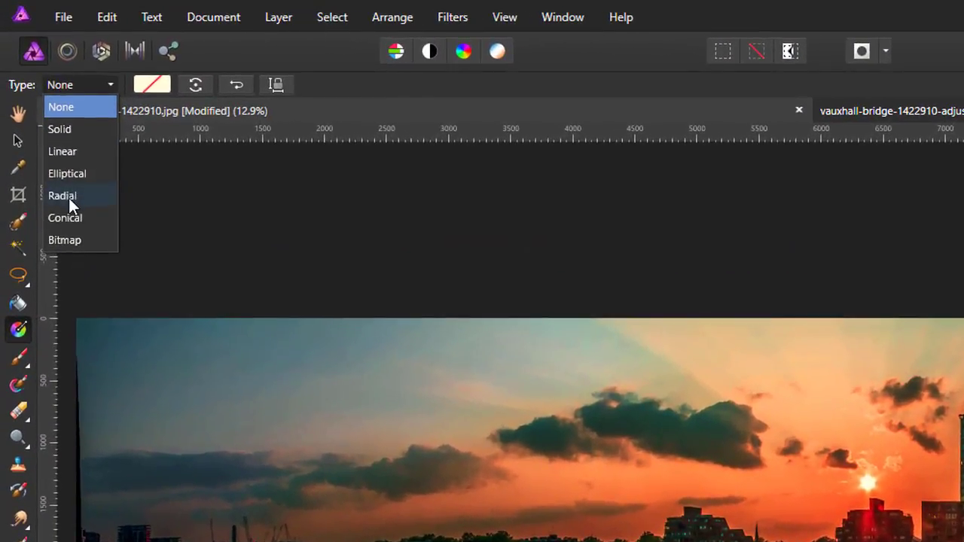
click(68, 197)
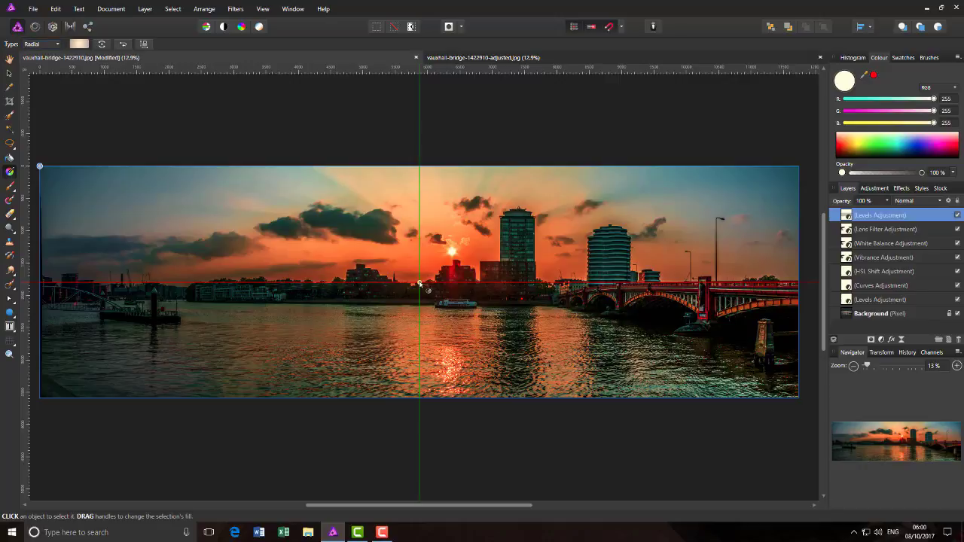
drag(419, 283, 43, 297)
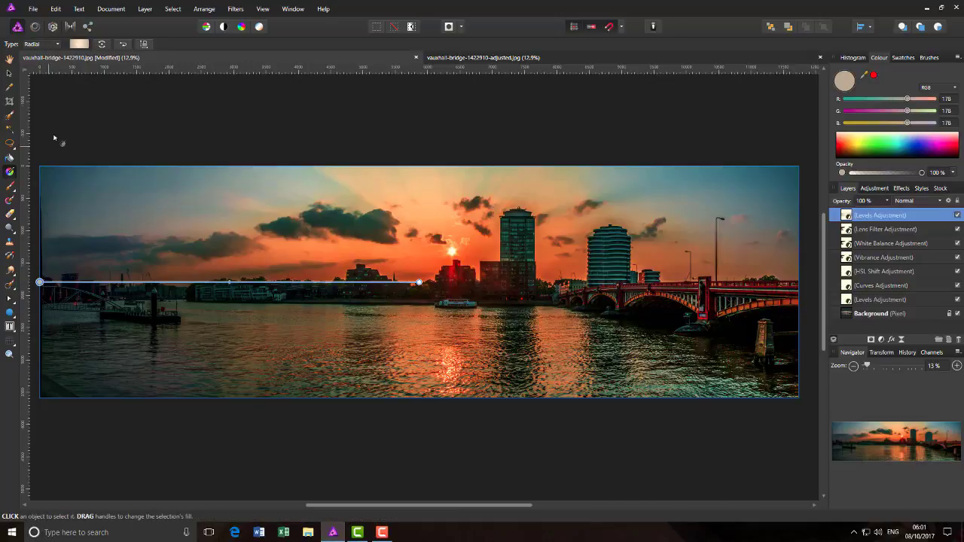
Set the colour of the mask gradient's outer stop, at the photo's left edge, to black (RGB 0, 0, 0).
click(81, 45)
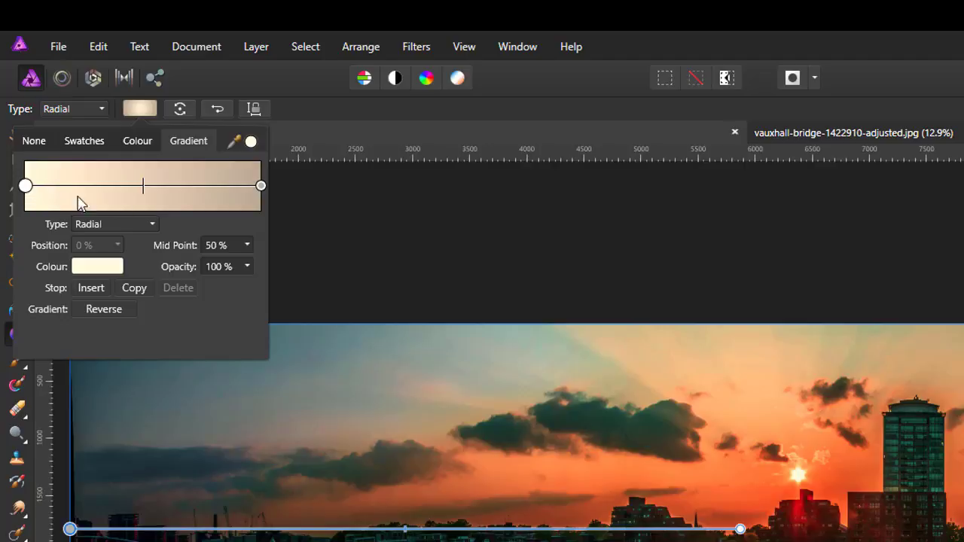
click(260, 185)
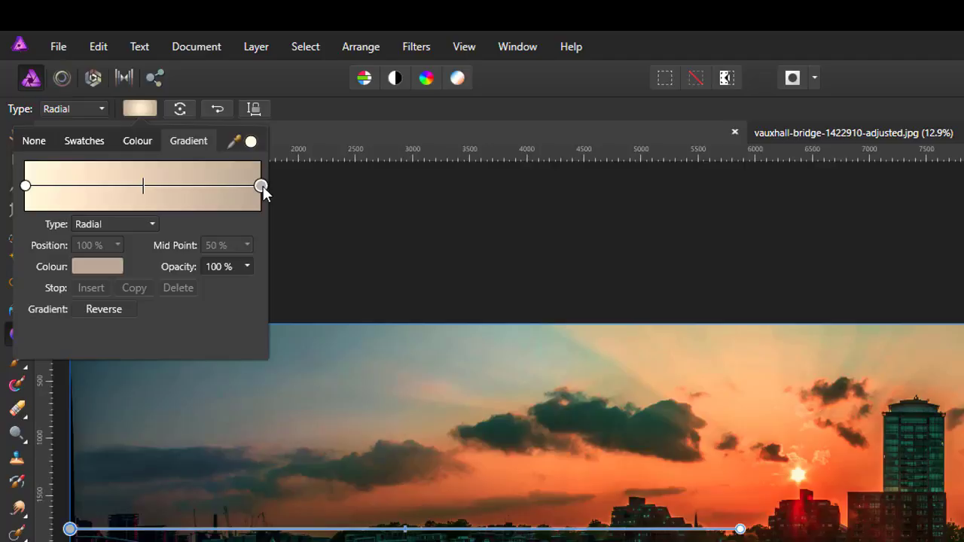
click(94, 266)
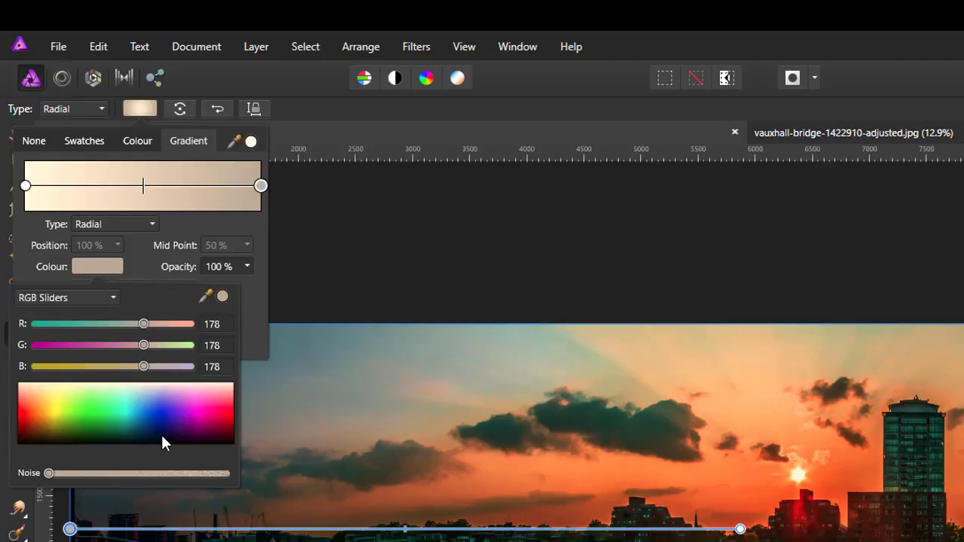
drag(161, 435, 230, 441)
drag(44, 323, 26, 328)
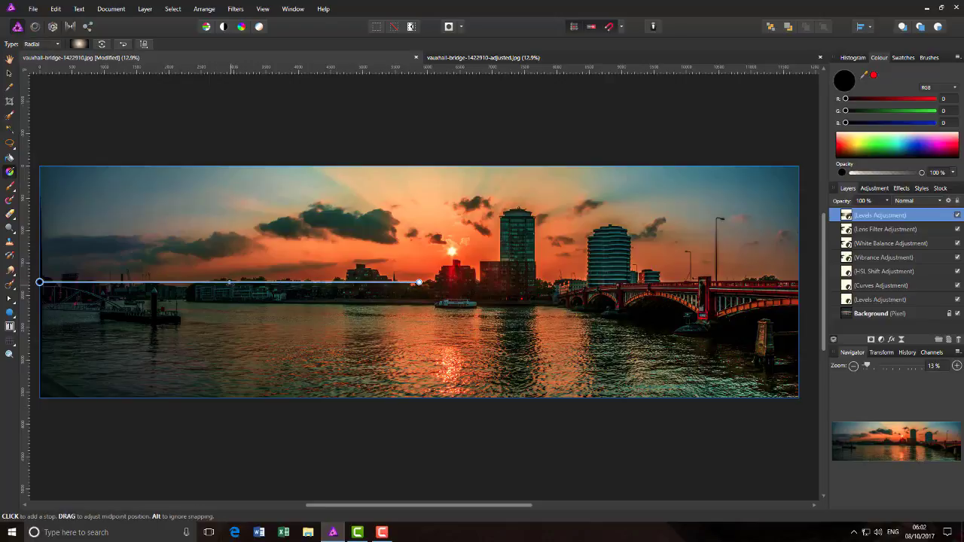
Shift the mask gradient's midpoint toward the photo's centre, about a quarter of the gradient's length from it, and switch to the View Tool.
mouse_move(229, 281)
mouse_down()
mouse_move(58, 282)
mouse_move(102, 281)
mouse_up()
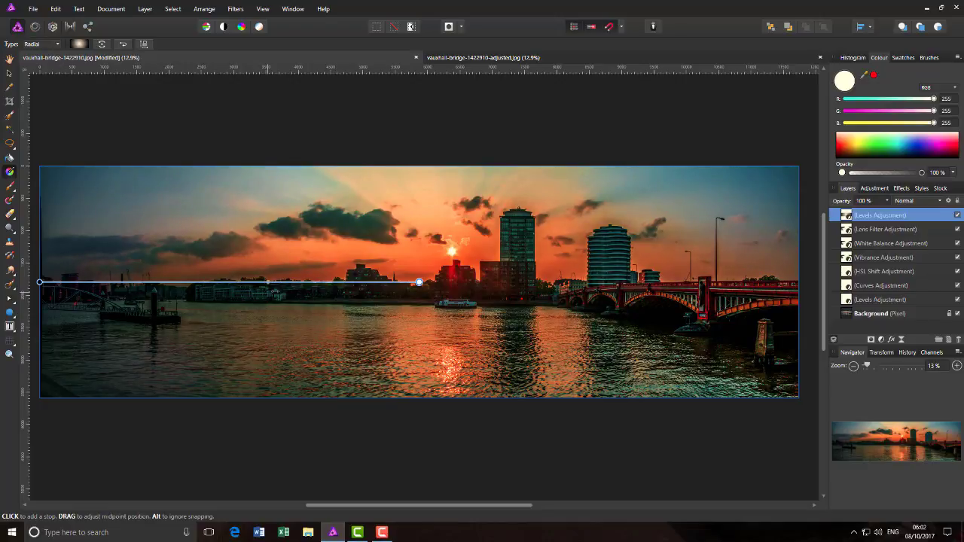
drag(274, 293, 329, 289)
mouse_move(252, 288)
mouse_down()
mouse_move(337, 285)
mouse_move(326, 286)
mouse_up()
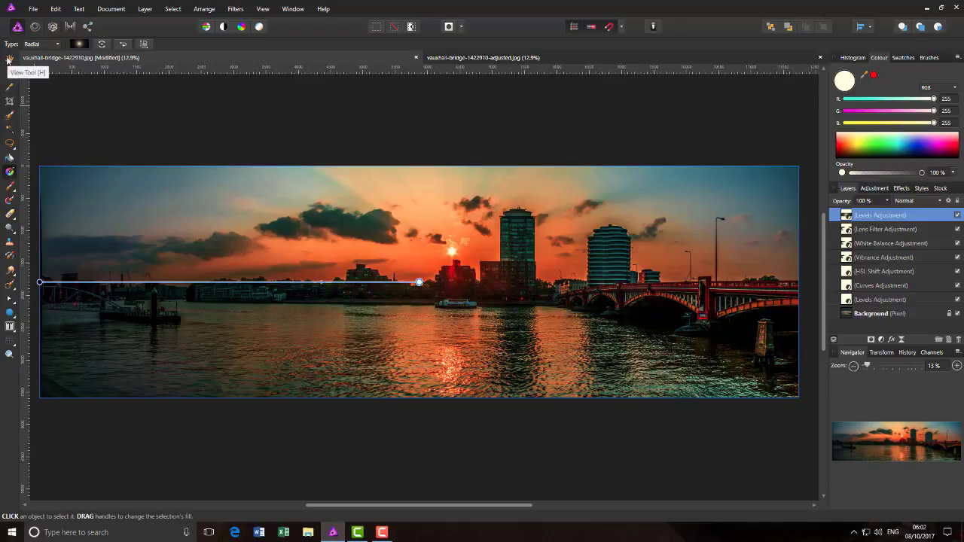
click(9, 59)
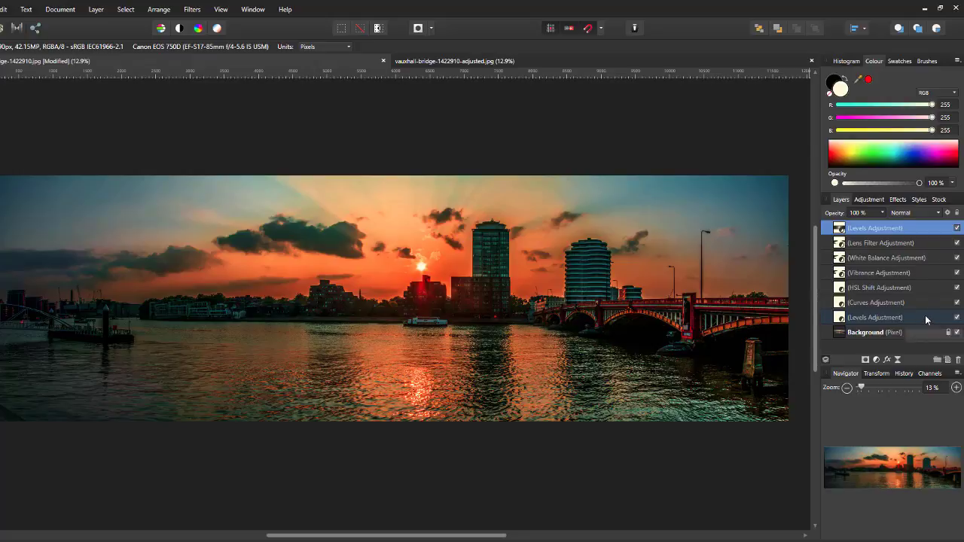
Compare the photo with all seven adjustment layers hidden and shown together, ending with only the lowest Levels adjustment selected.
shift+click(925, 317)
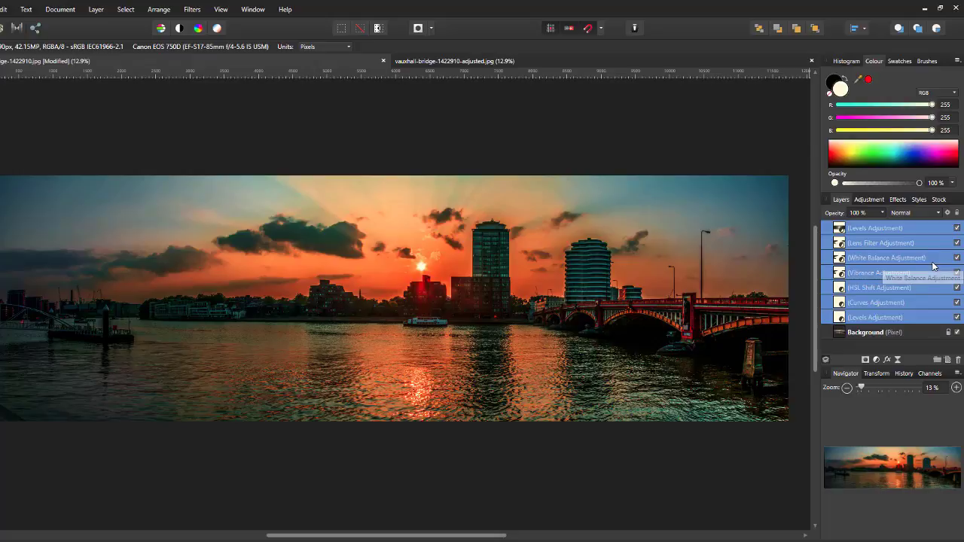
click(957, 318)
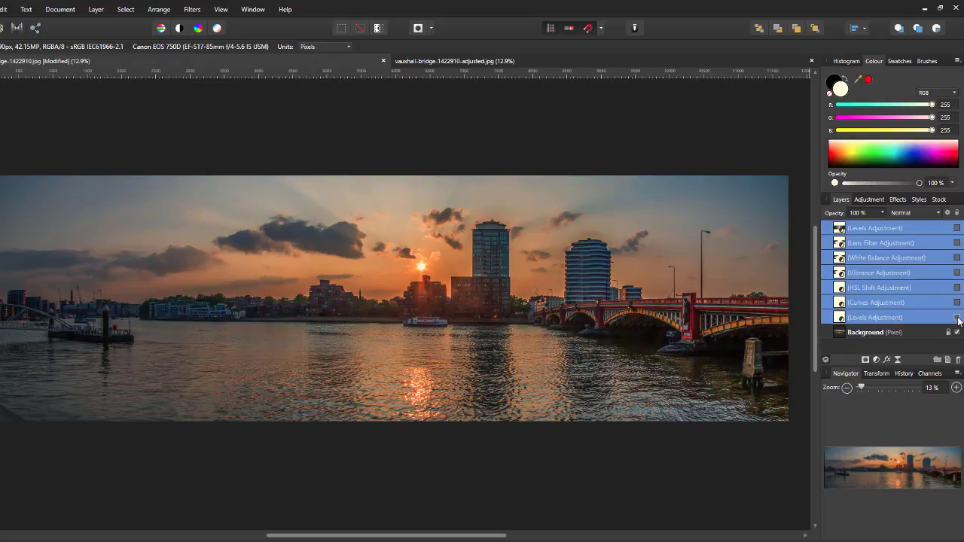
click(957, 318)
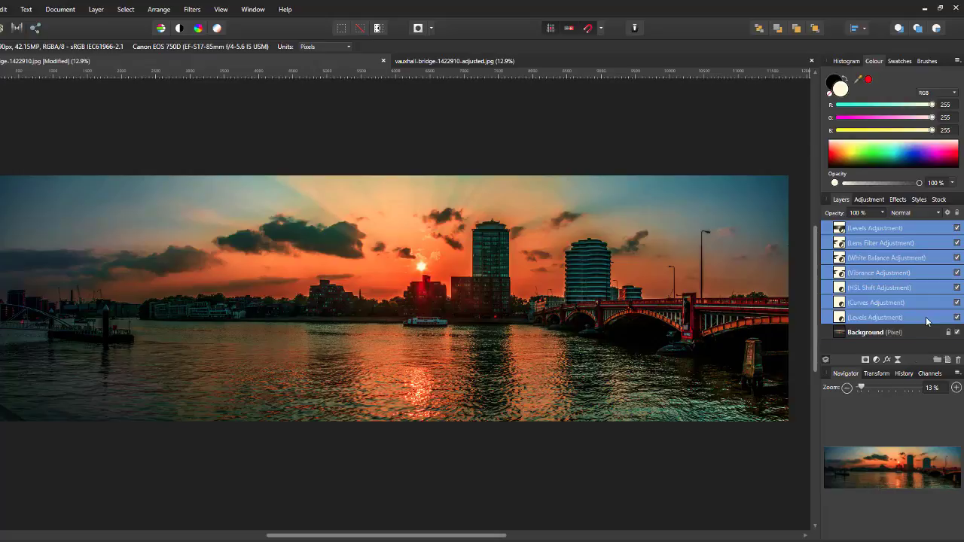
click(926, 318)
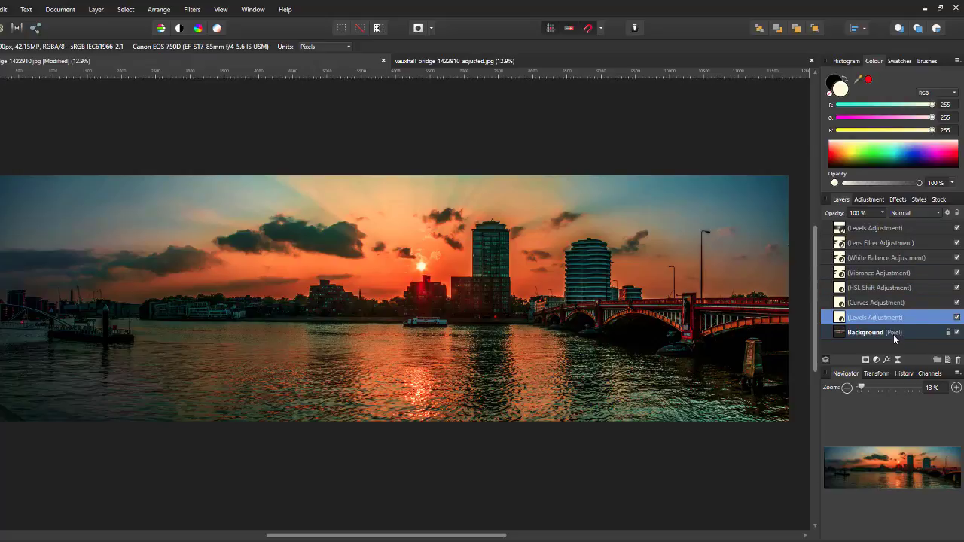
Review the list of available adjustment types and the existing Vibrance adjustment's settings without changing anything.
click(876, 360)
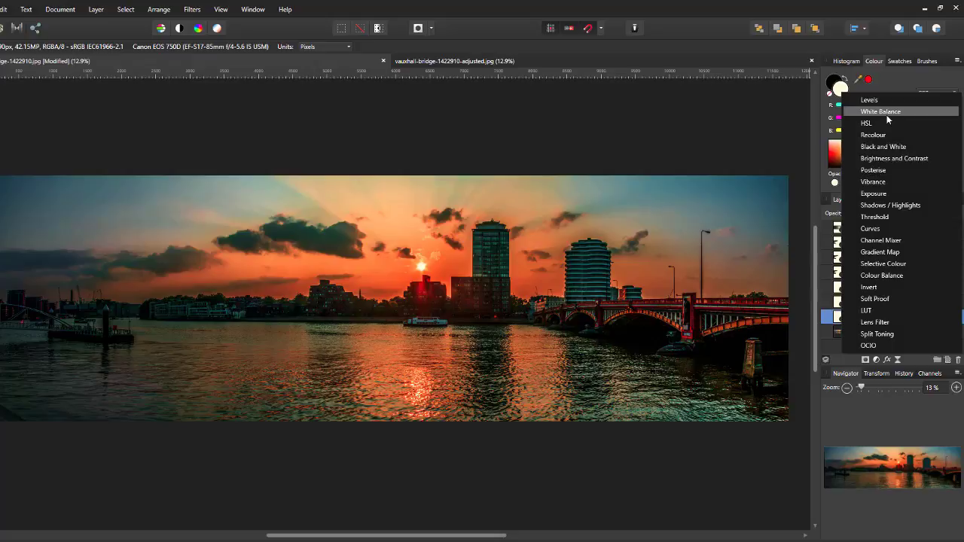
click(845, 361)
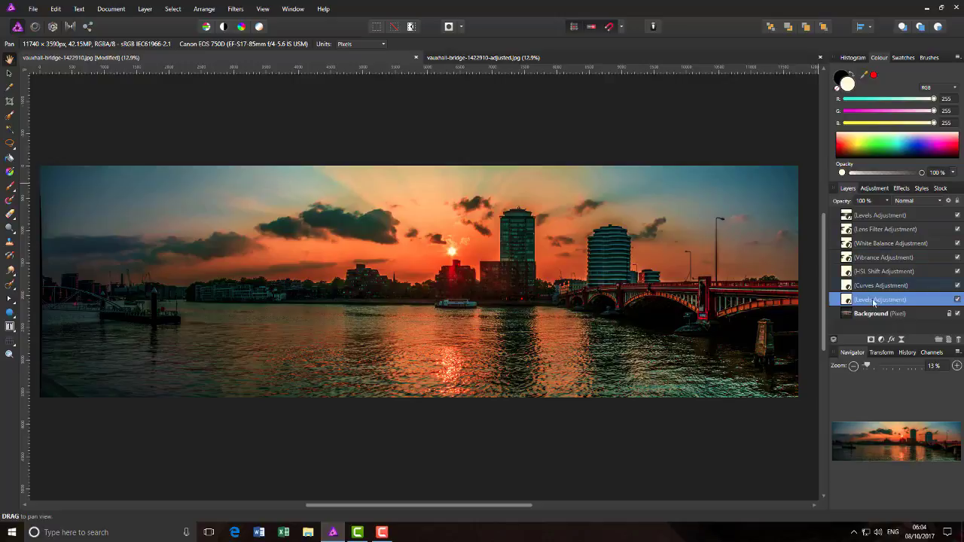
double_click(846, 258)
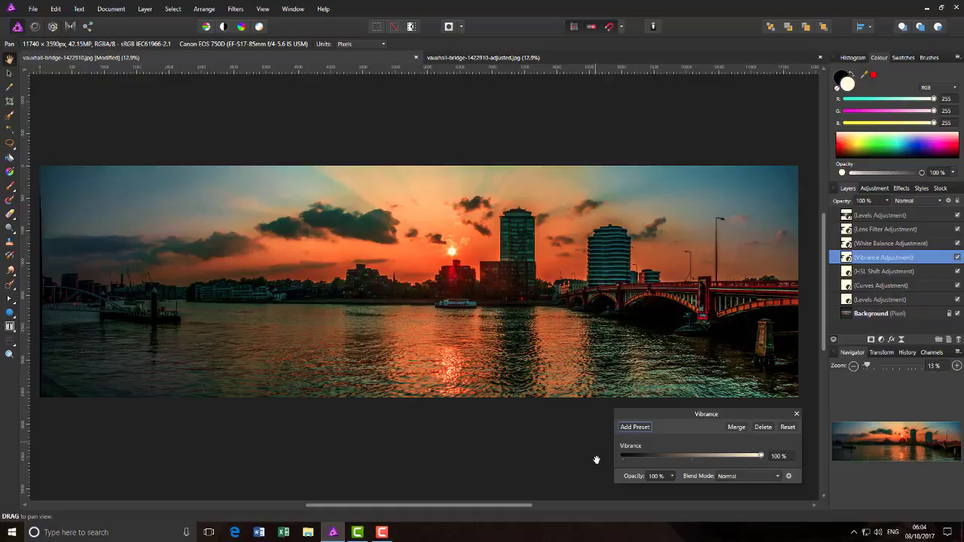
click(797, 415)
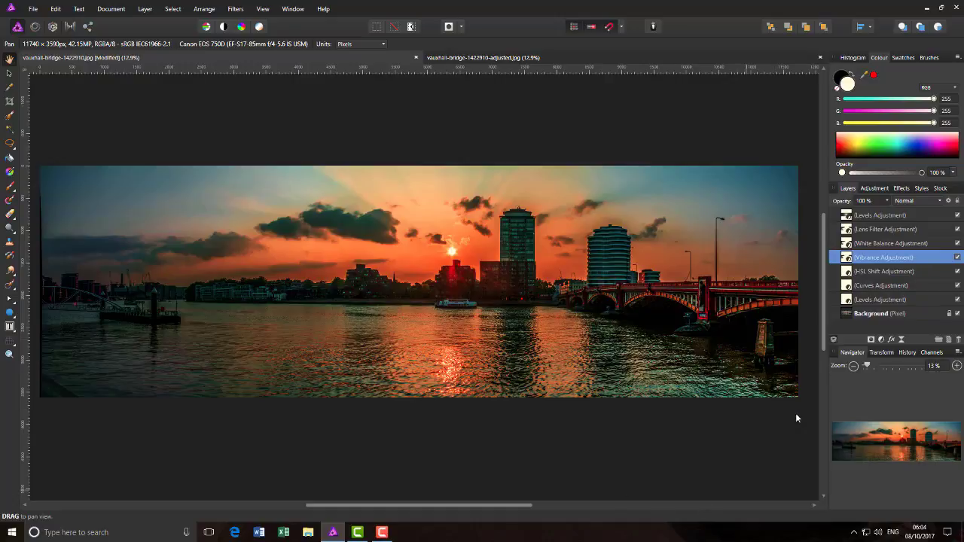